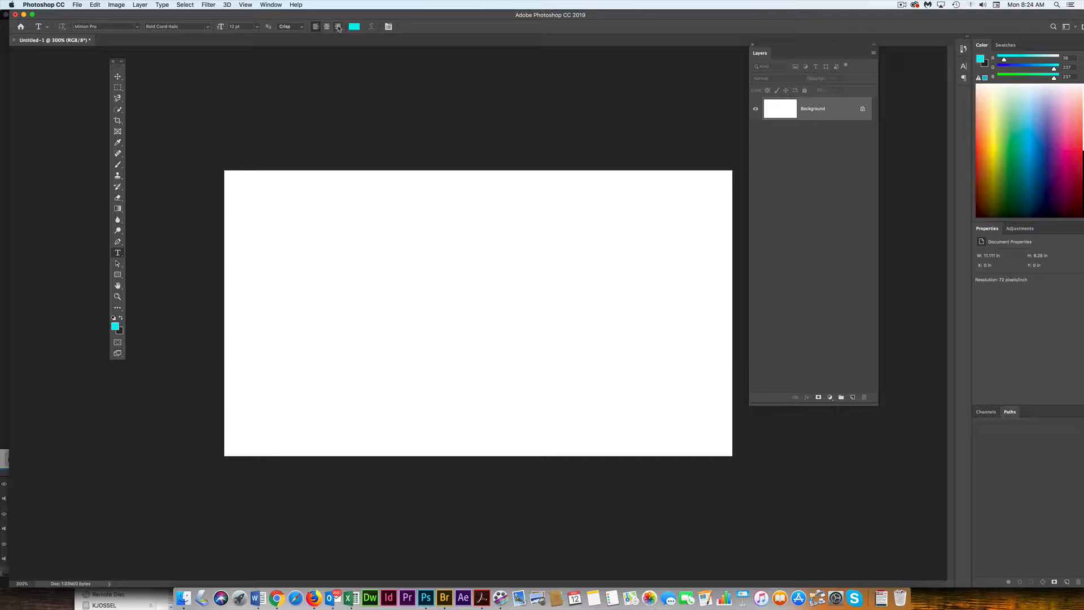
- Set the Type tool's font style to Bold
left_click(339, 27)
left_click(208, 27)
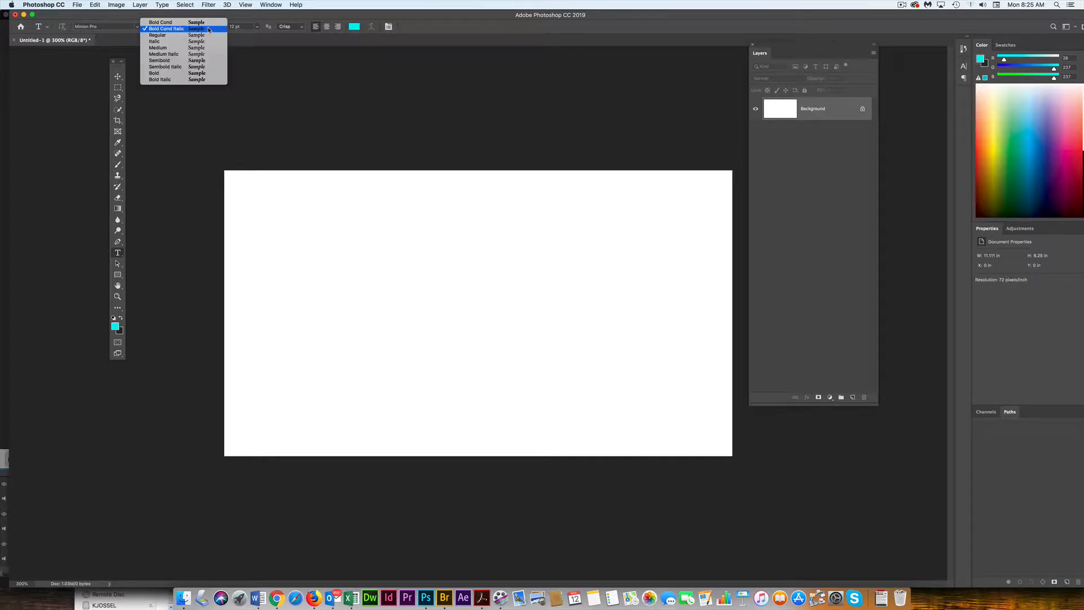
left_click(202, 73)
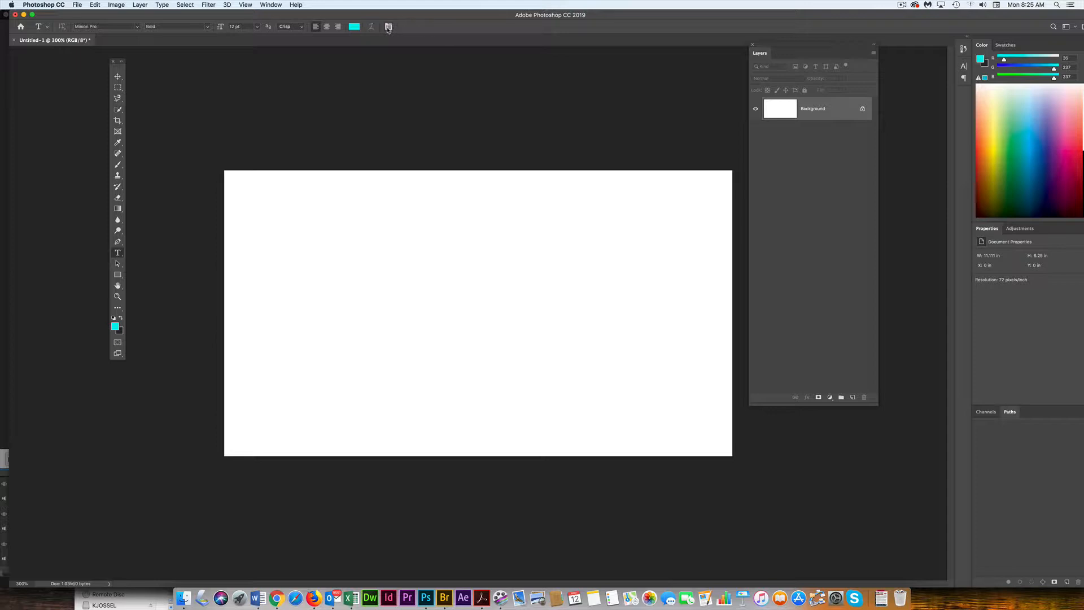
- Open the Character panel
left_click(271, 6)
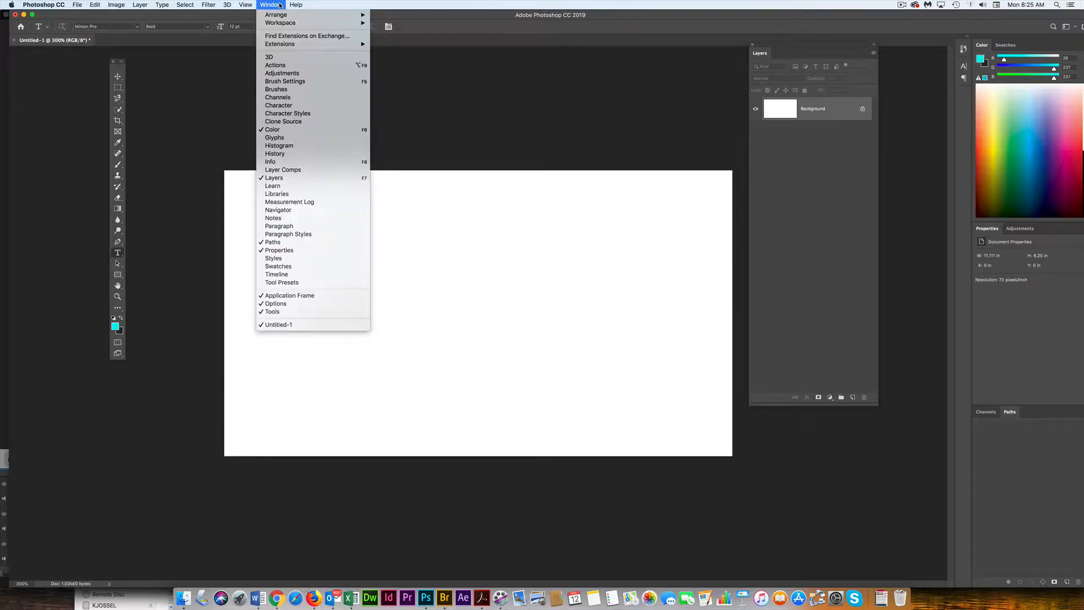
left_click(402, 38)
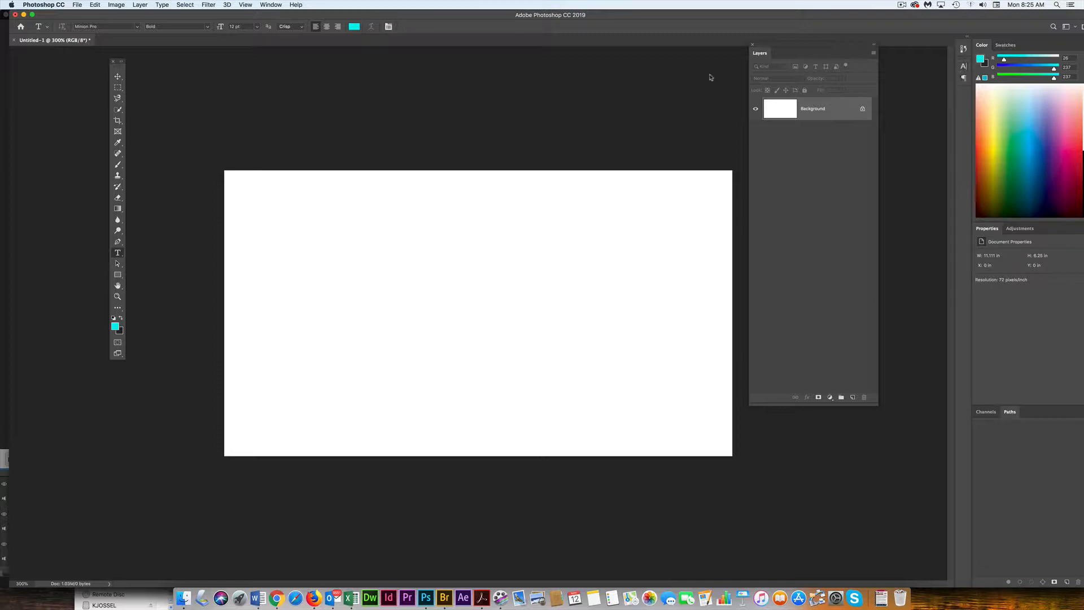
left_click(389, 26)
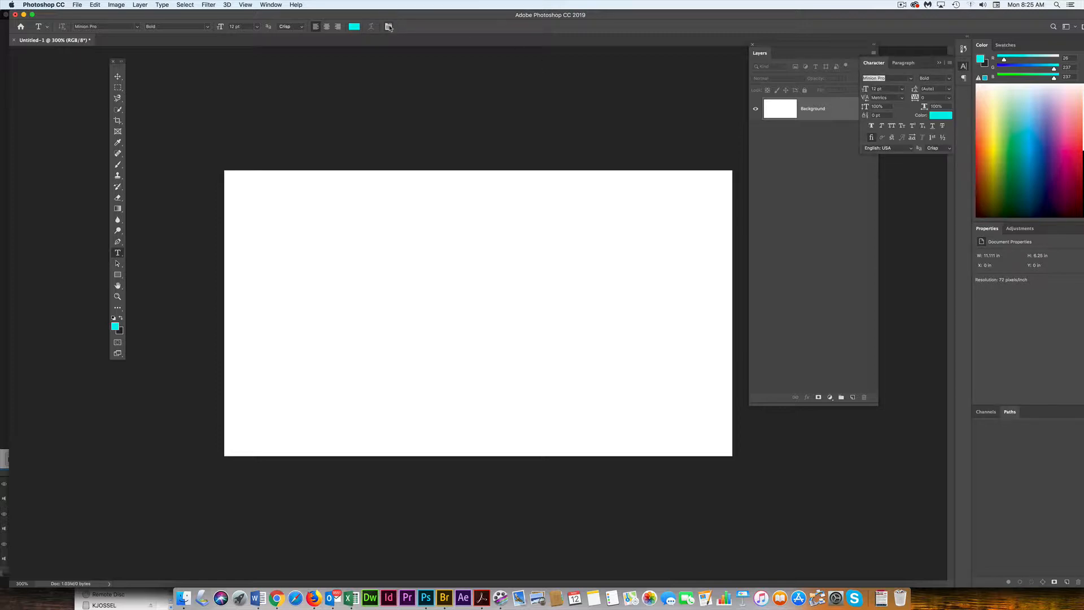
- Set the text colour to black (000000) and the font size to 36 pt
left_click(938, 116)
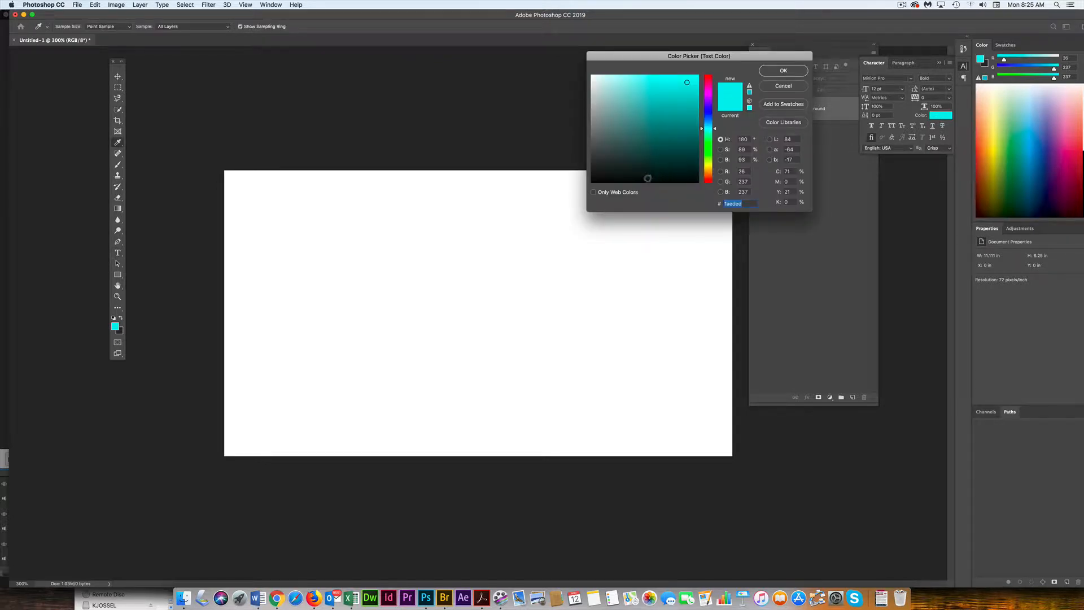
left_click_drag(640, 182, 591, 182)
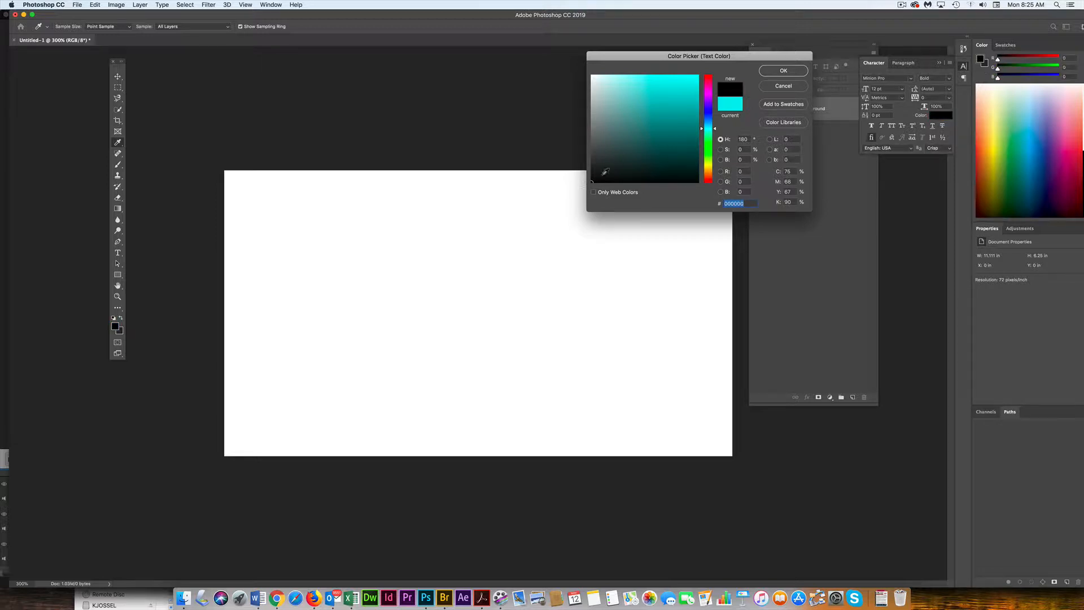
left_click(797, 73)
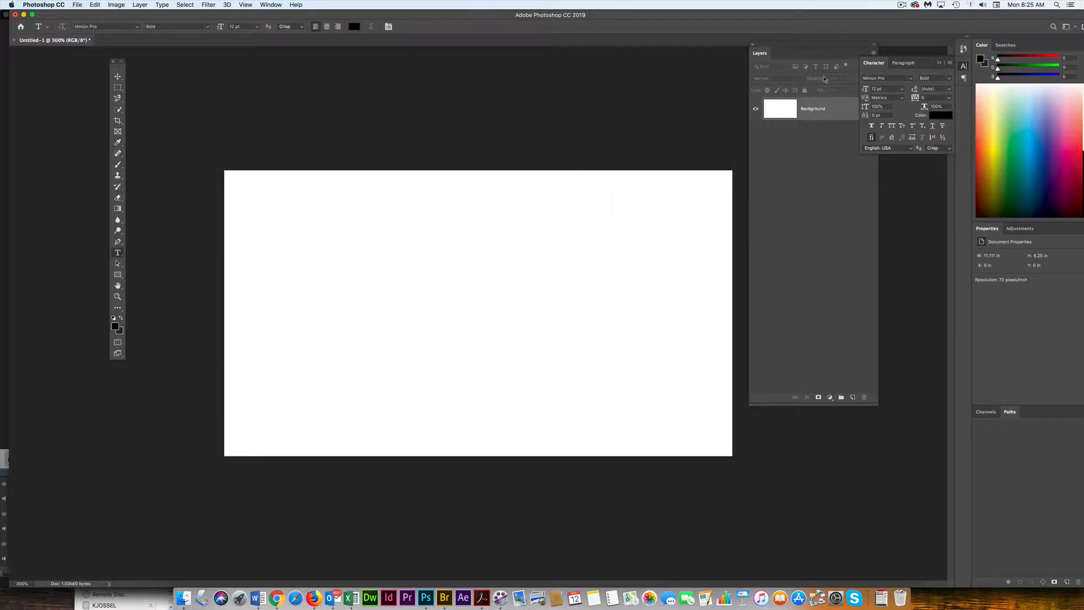
left_click(902, 90)
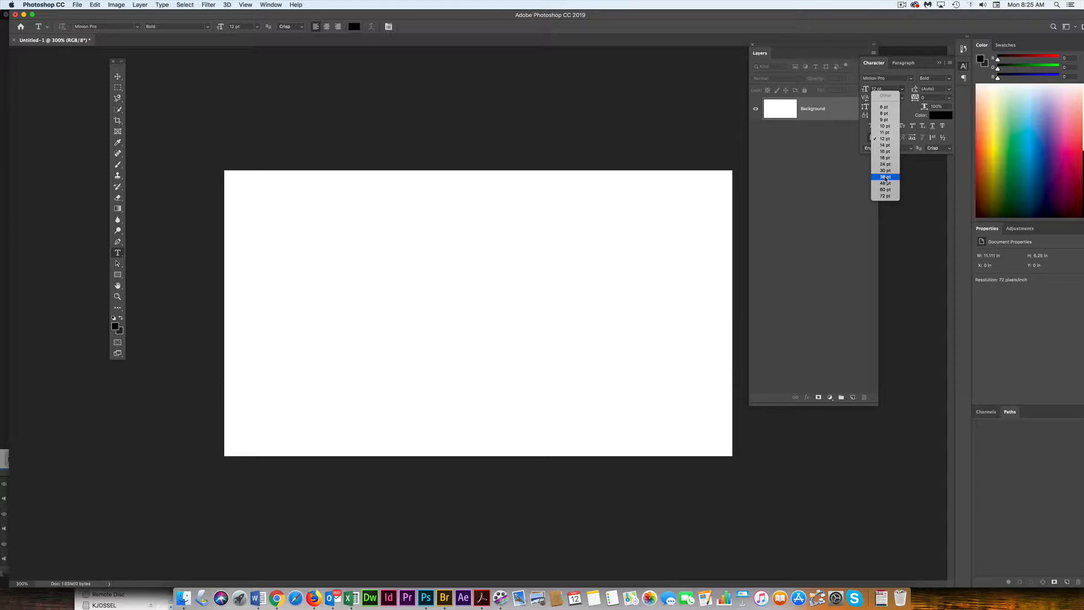
left_click(885, 178)
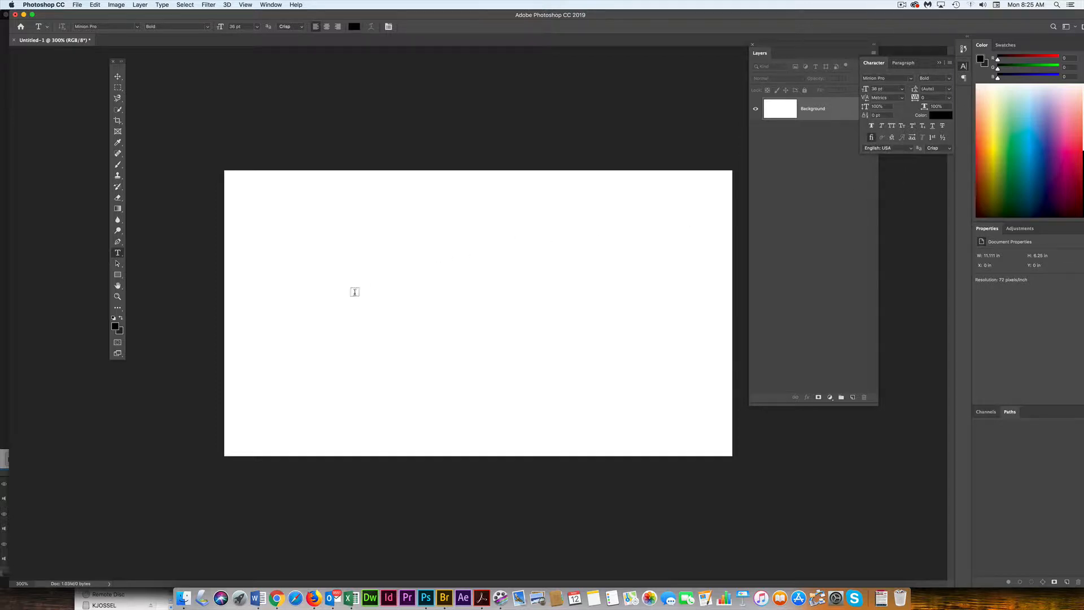
- Create a text layer reading "Photoshop CC 2019" on the canvas and commit it
left_click(350, 295)
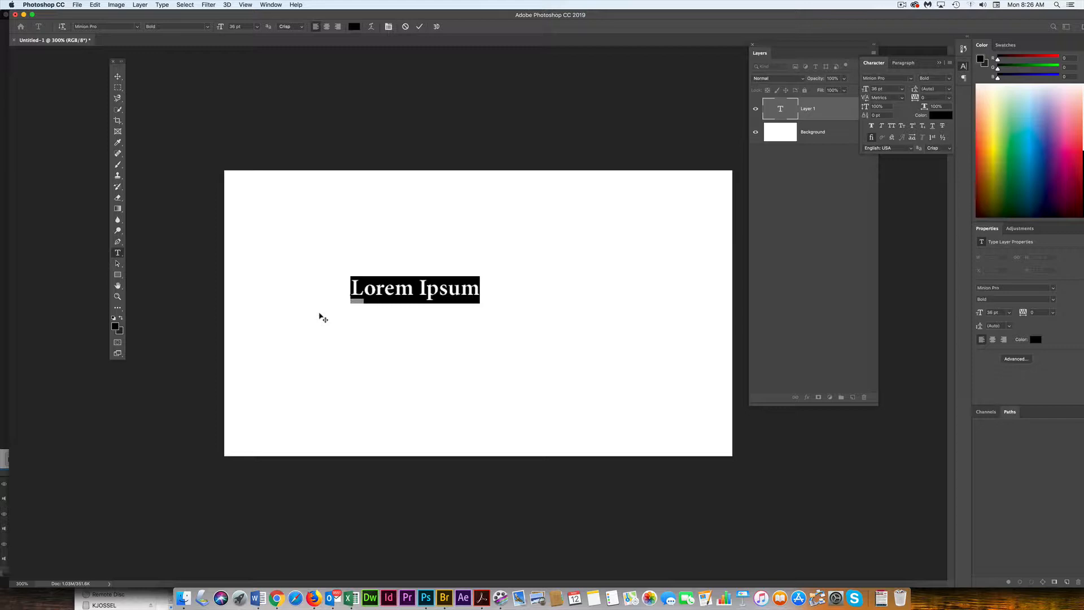
type("P")
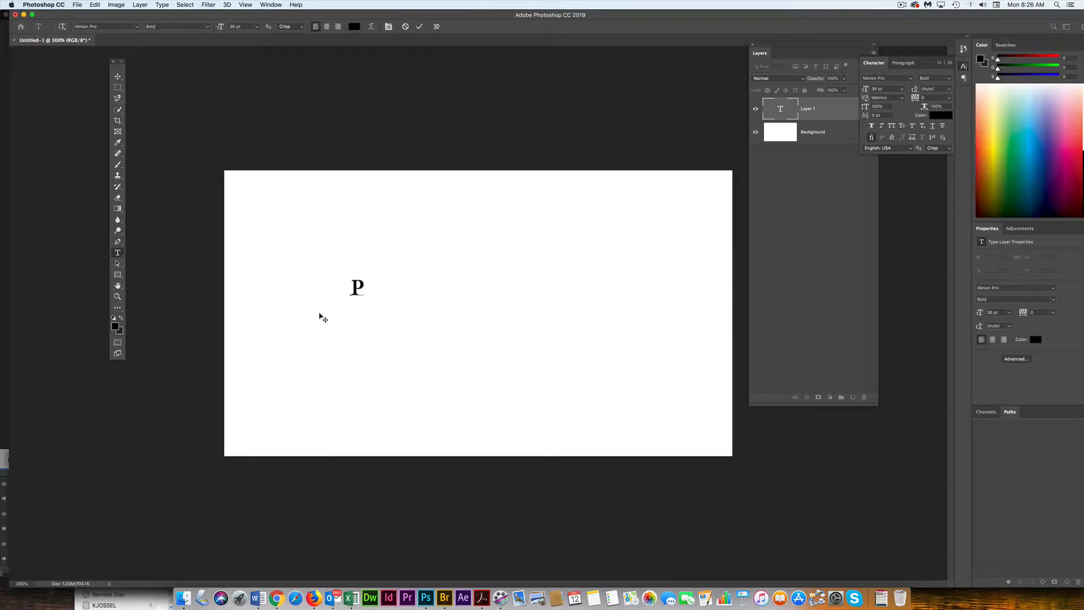
type("hotosho")
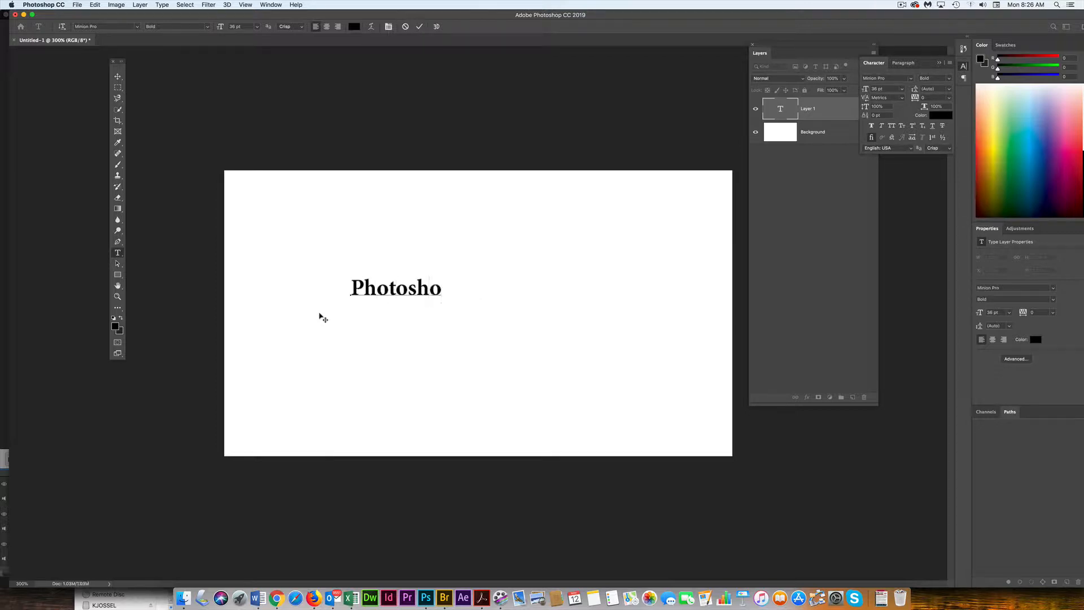
type("p CC 2019")
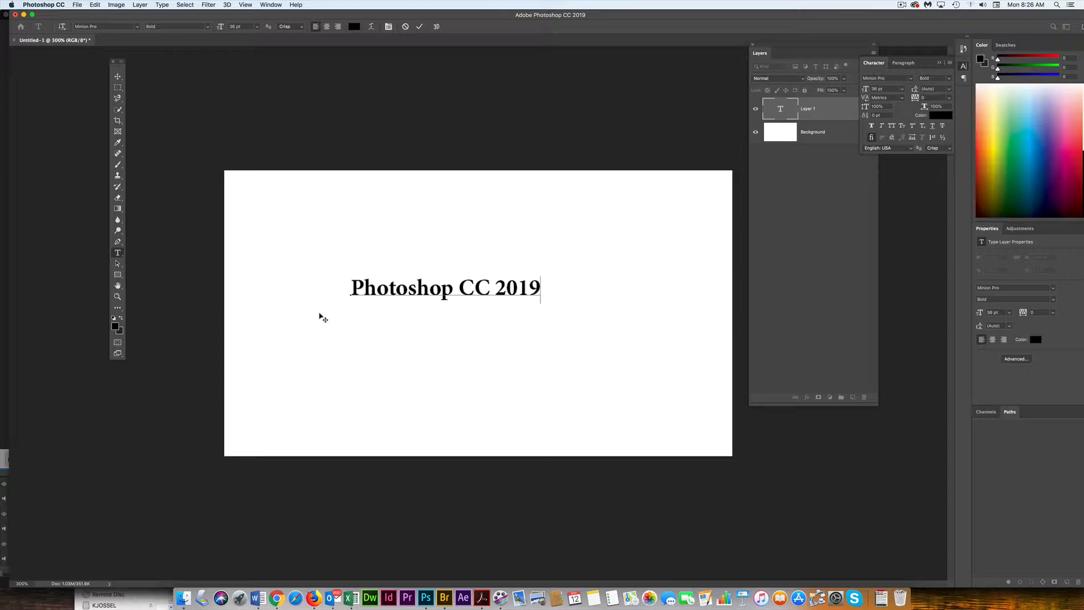
key("Return")
key("BackSpace")
left_click(418, 27)
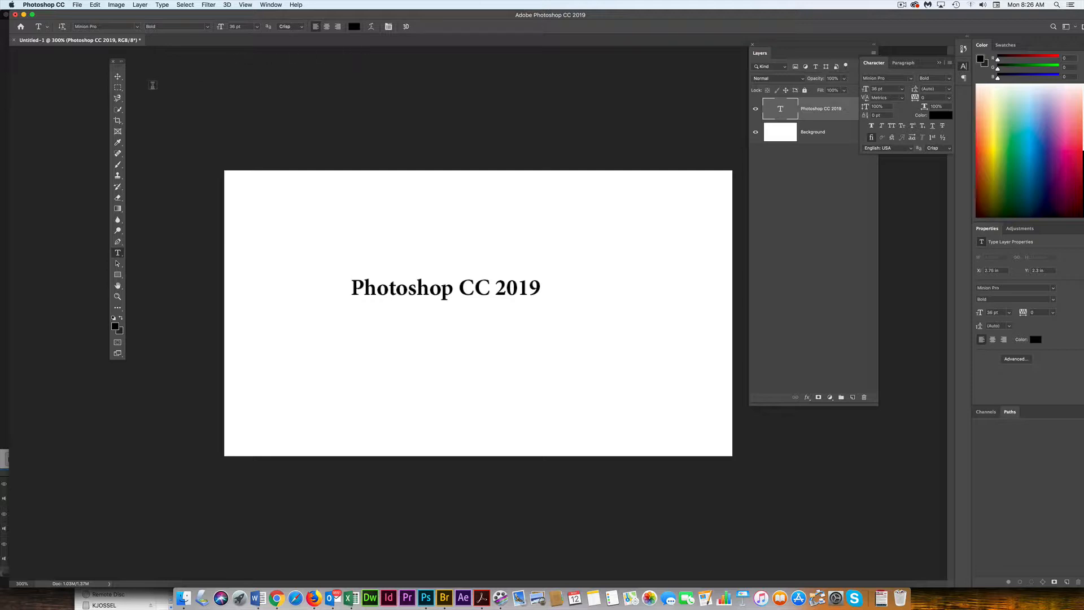
- Move the text layer up and right toward the centre of the canvas
left_click(118, 76)
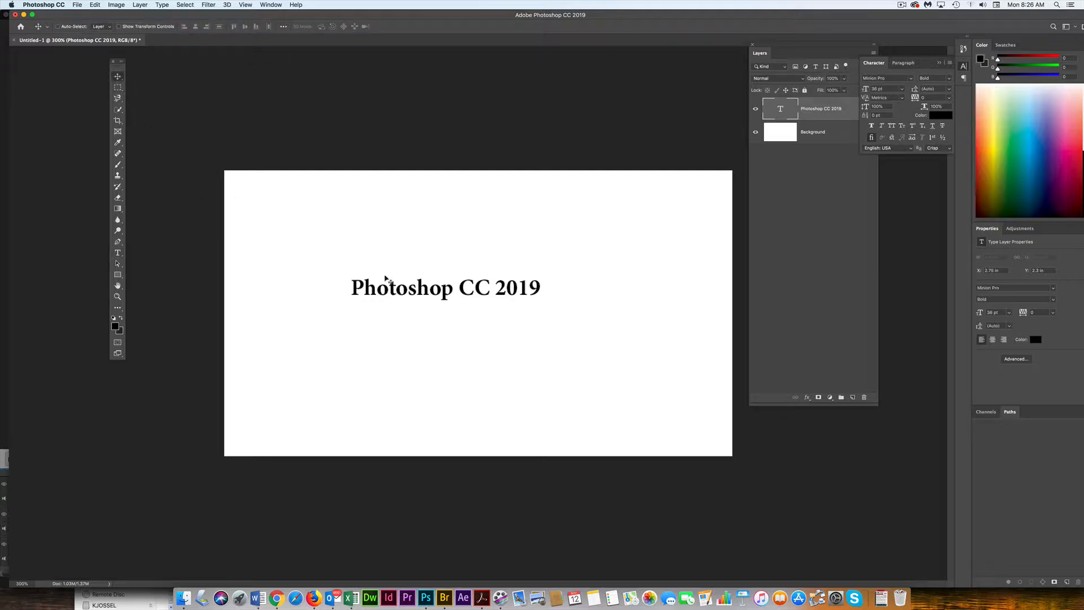
left_click_drag(423, 297, 468, 289)
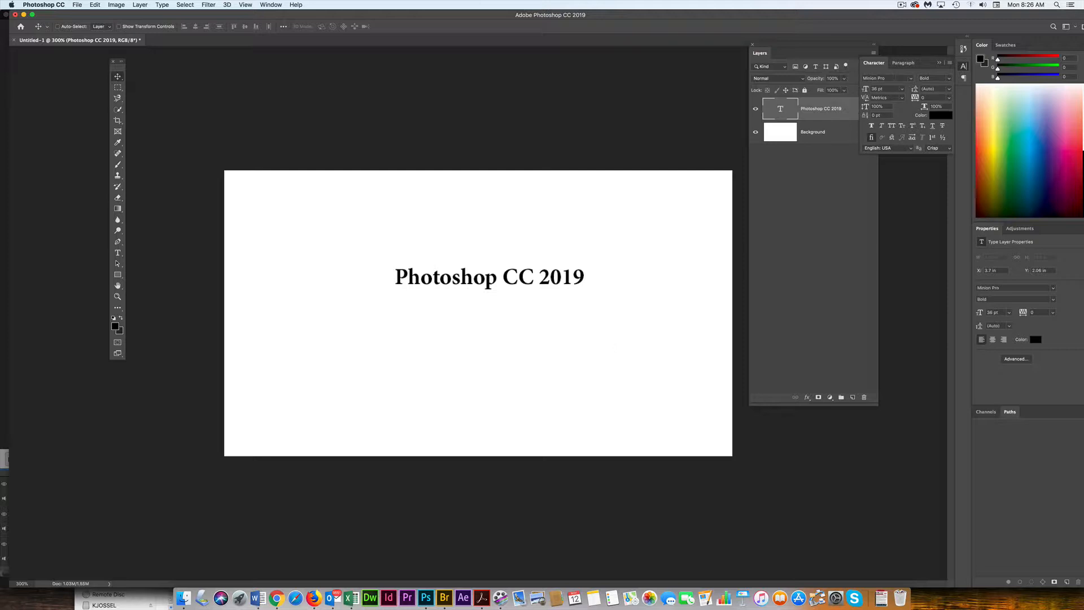
- Cycle through the installed fonts one by one, previewing each on the text layer
left_click(895, 79)
key("Down")
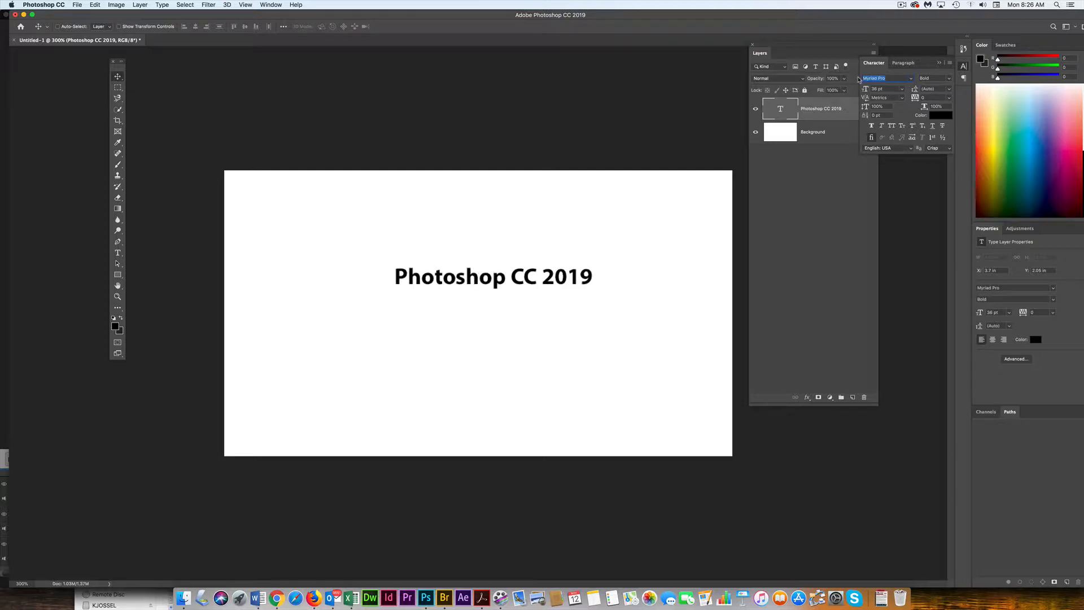
key("Down")
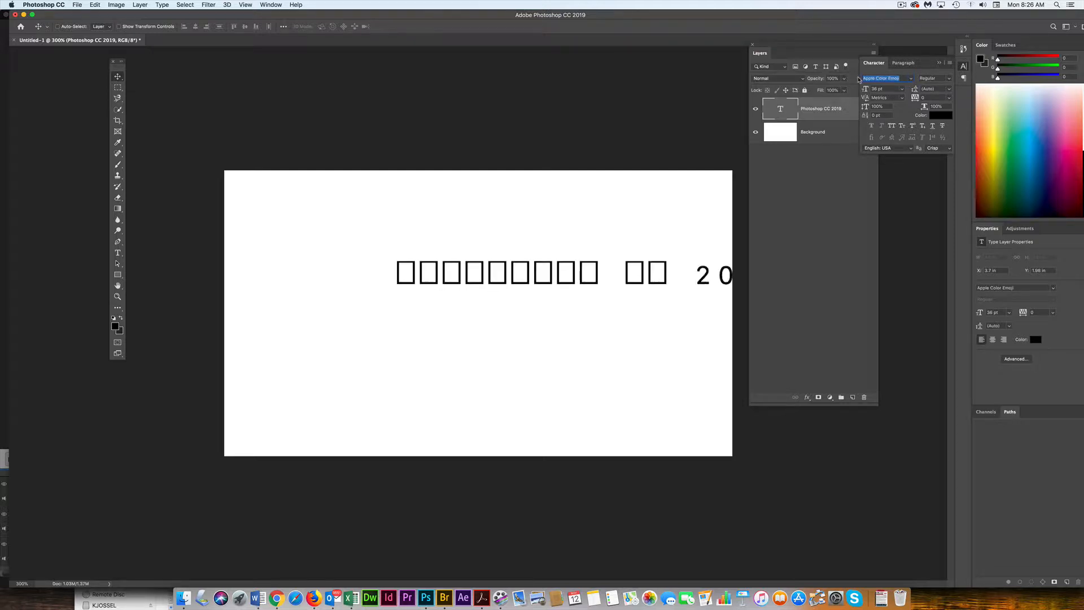
key("Down")
key("Down")
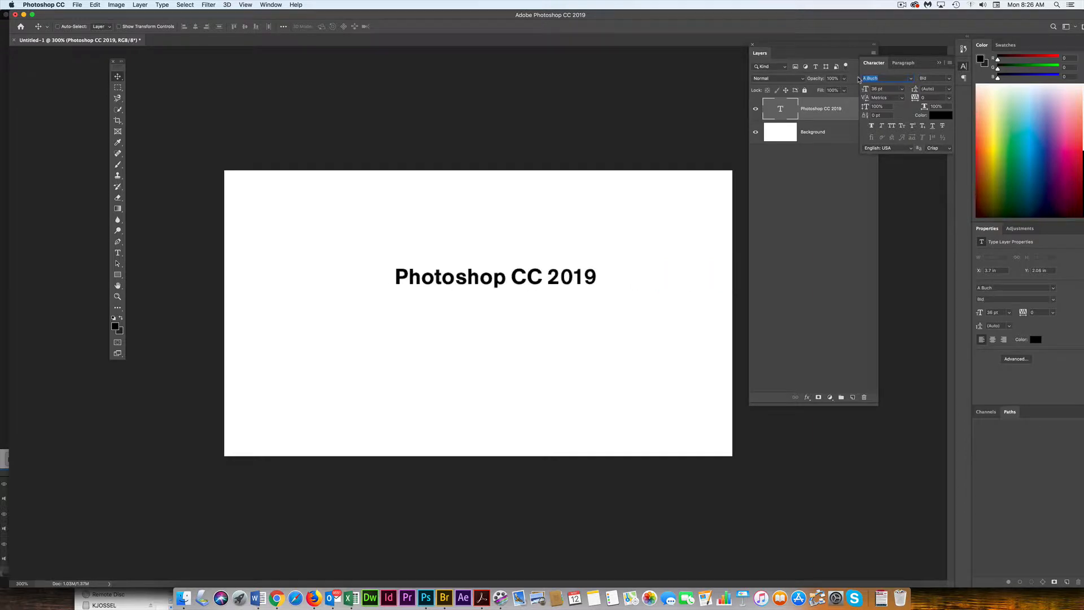
key("Down")
key("Down")
key("Down")
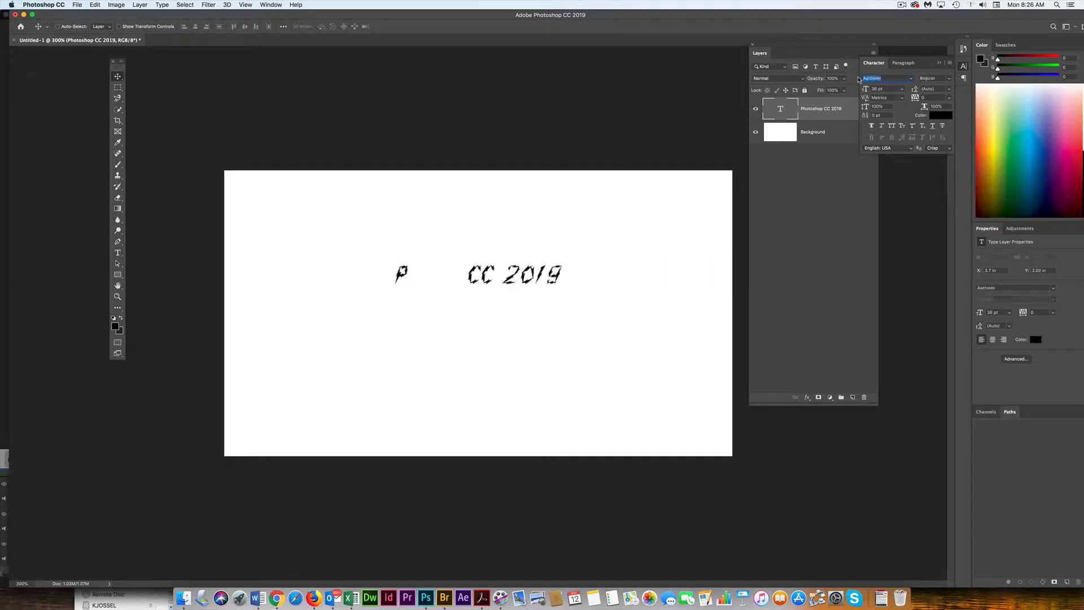
key("Down")
key("Down")
key("Down")
key("Down")
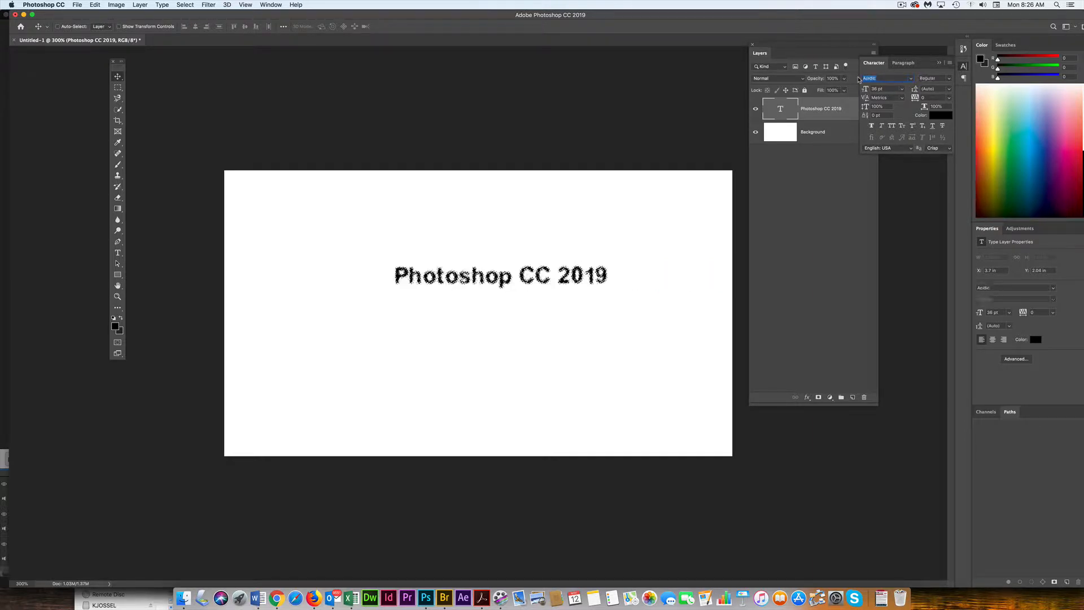
key("Down")
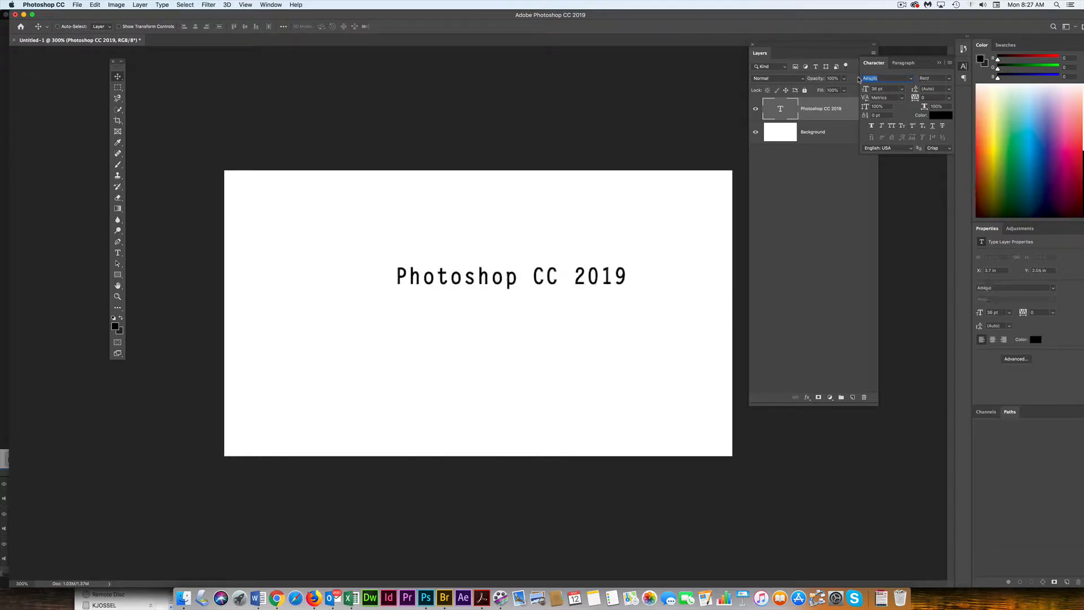
key("Down")
key("Down")
key("Down")
key("Down")
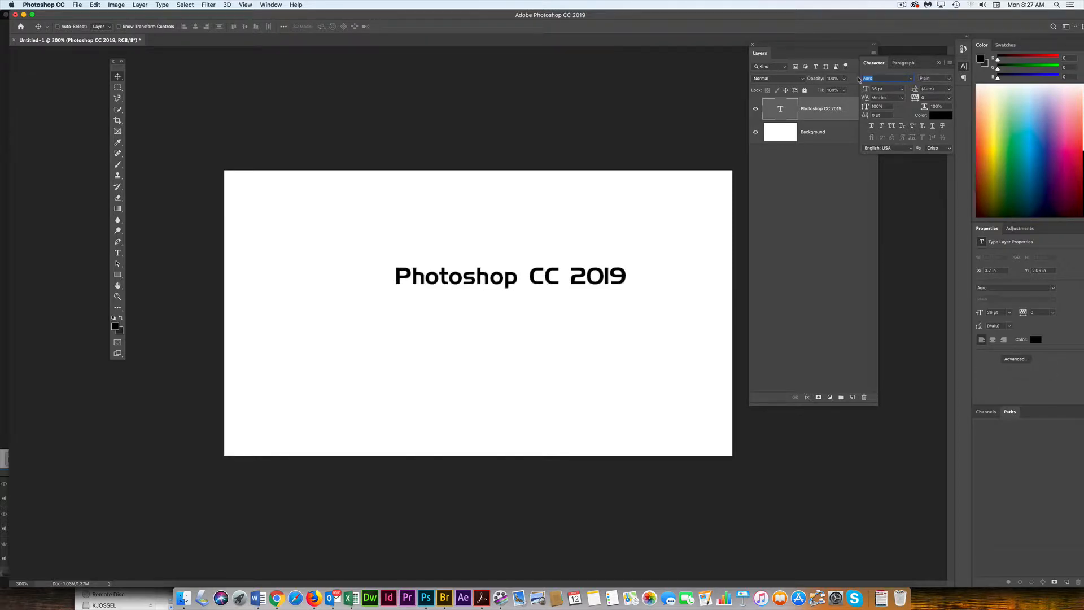
key("Down")
key("Down")
key("Down")
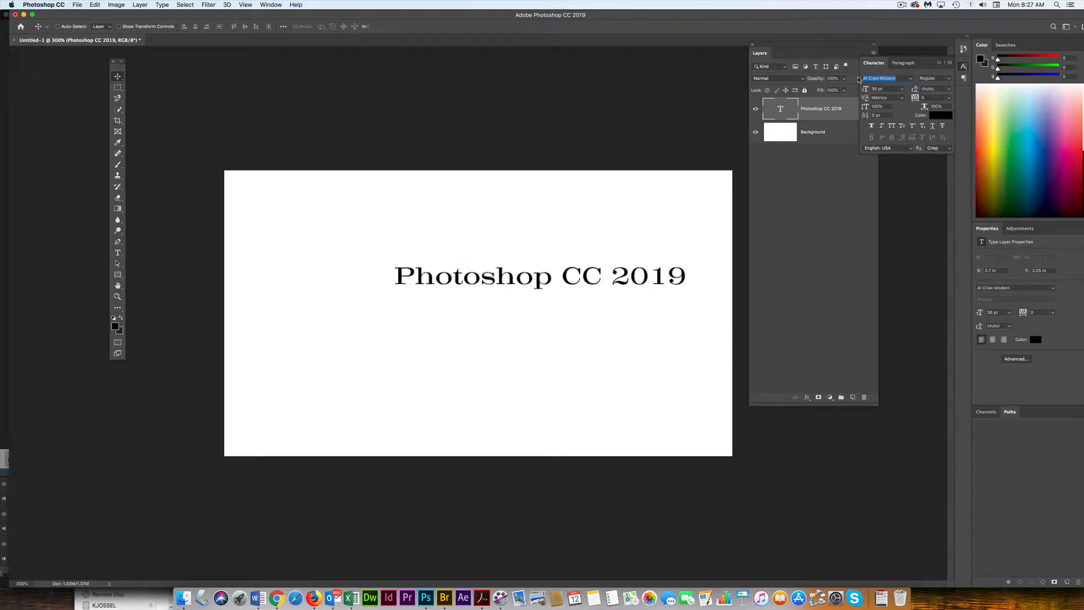
key("Down")
key("Down")
key("Down")
key("Down")
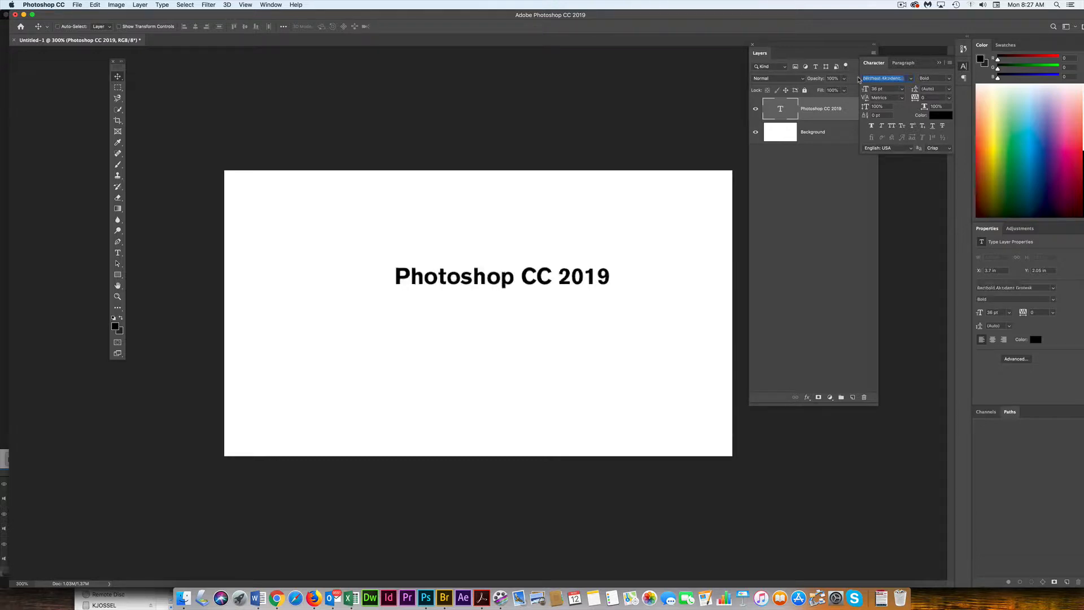
key("Down")
key("Down")
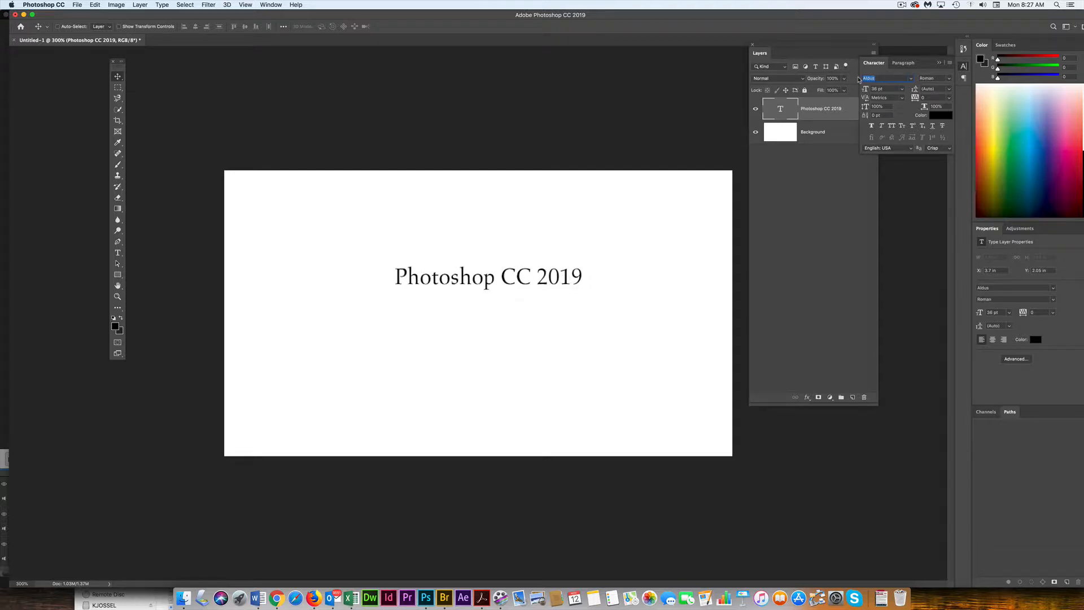
key("Down")
key("Down")
key("Down")
key("Down")
key("Down")
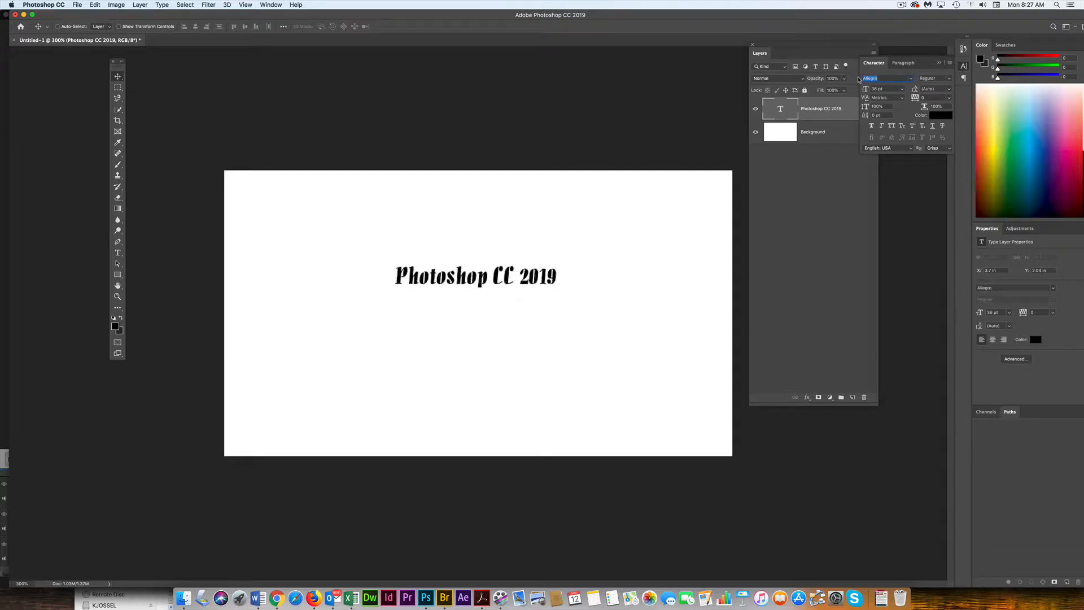
key("Down")
key("Down")
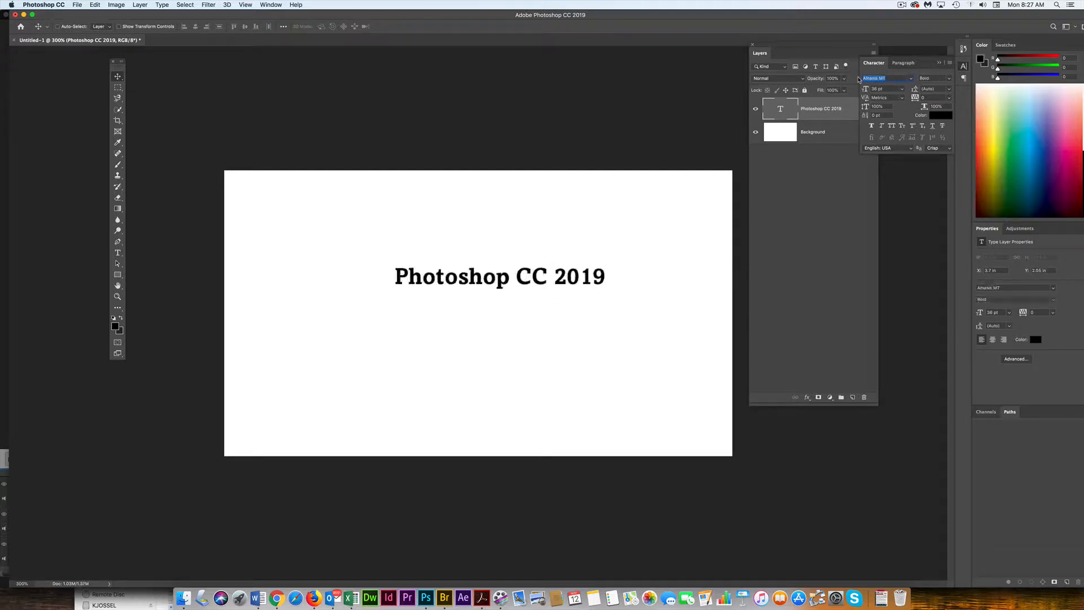
key("Down")
key("Down")
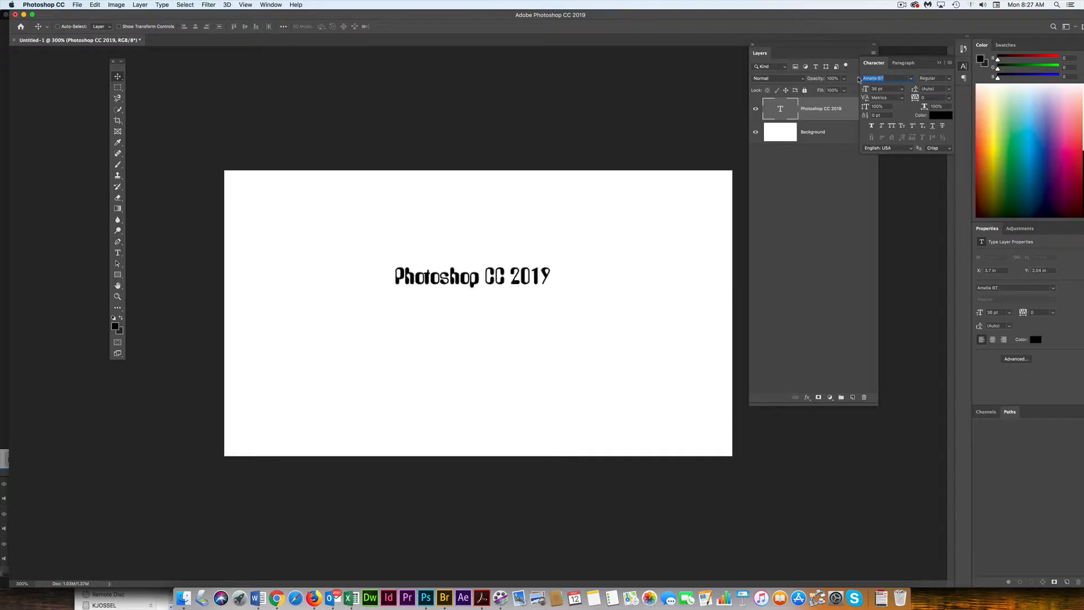
key("Down")
key("Down")
key("Down")
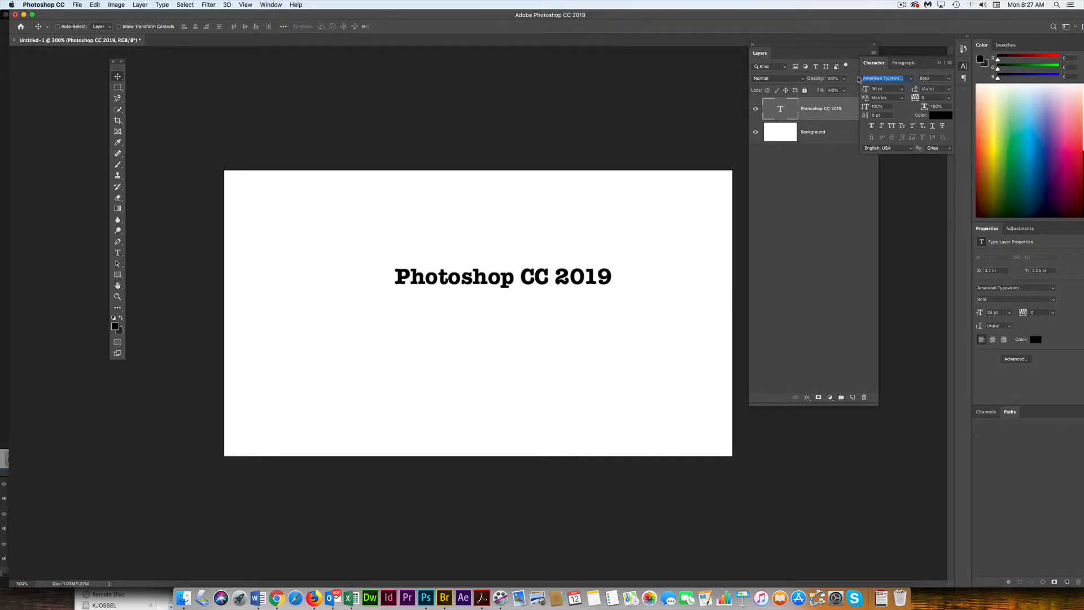
key("Down")
key("Down")
key("Down")
key("Down")
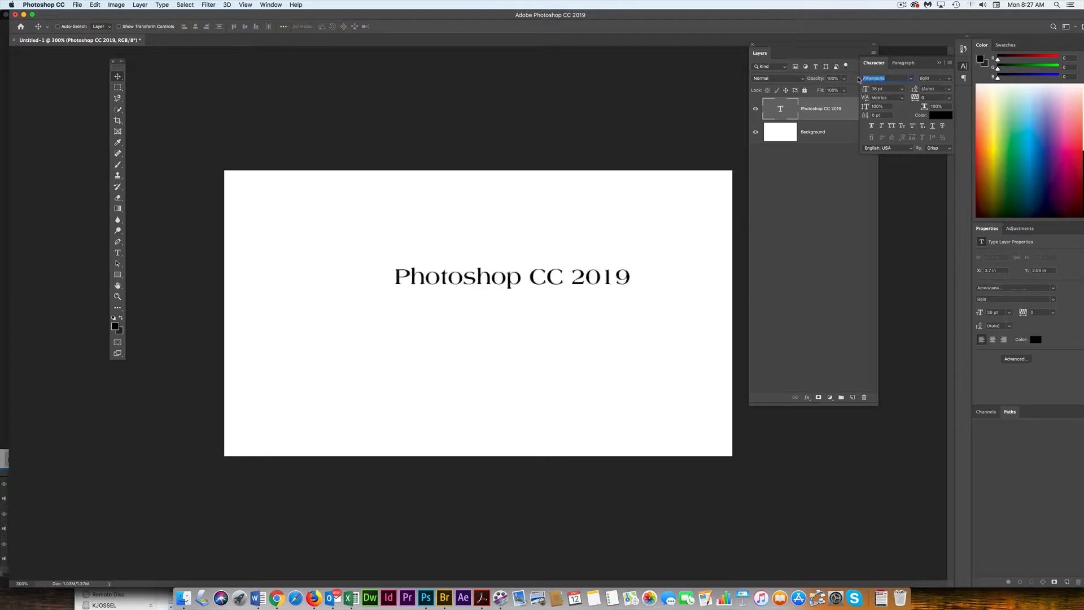
key("Down")
key("Down")
key("Down")
key("Down")
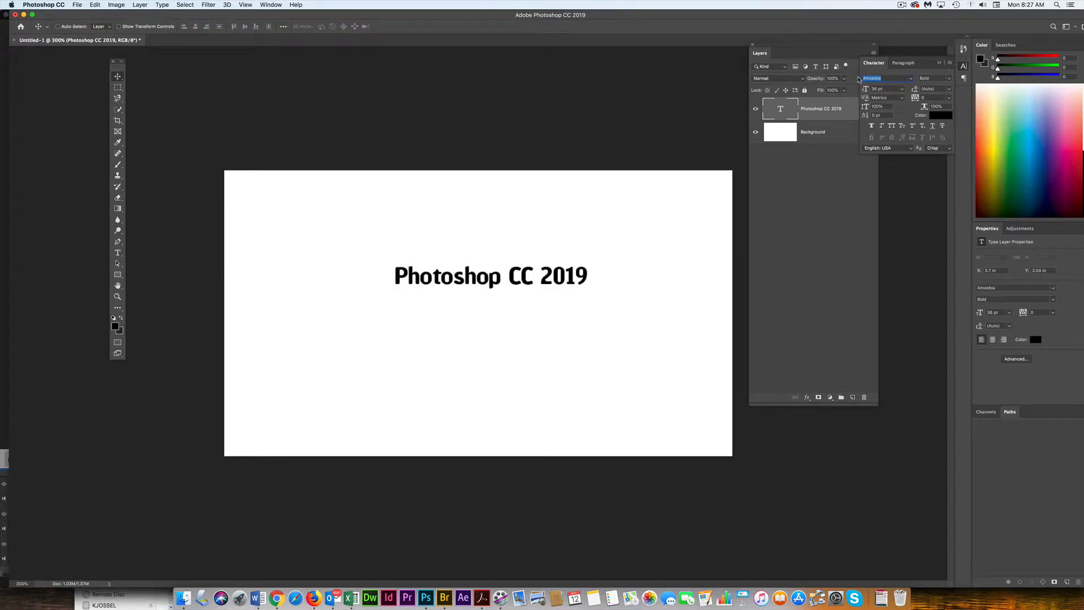
key("Down")
key("Down")
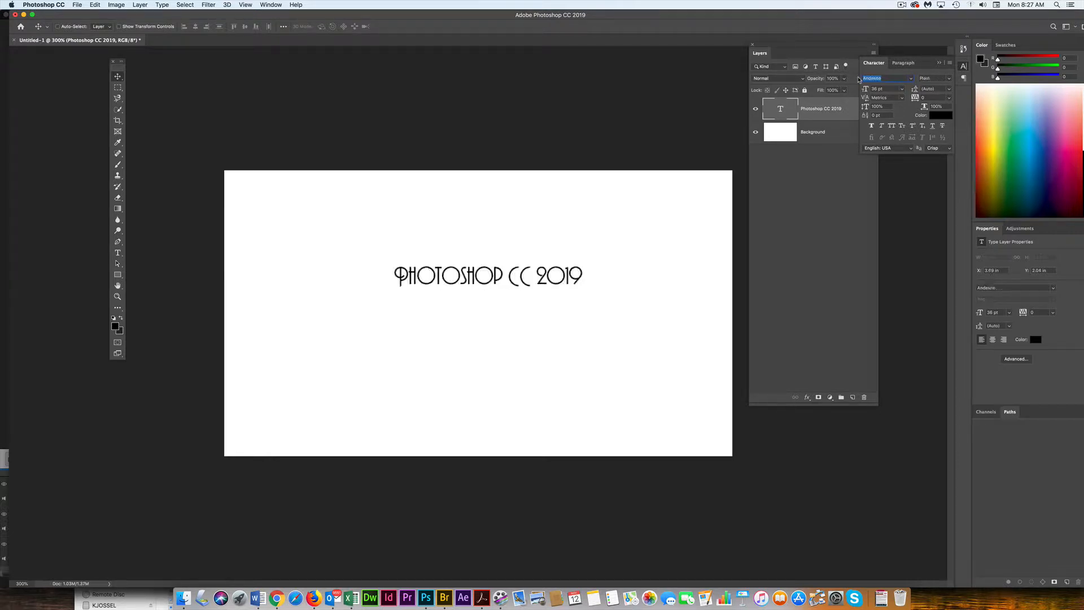
key("Down")
key("Down")
key("Down")
key("Down")
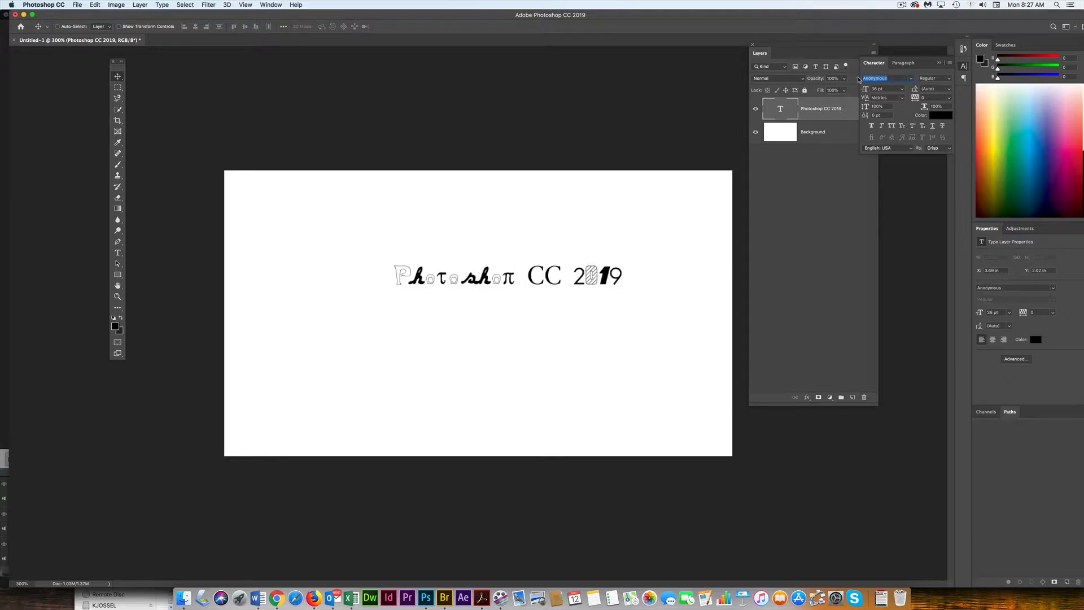
key("Down")
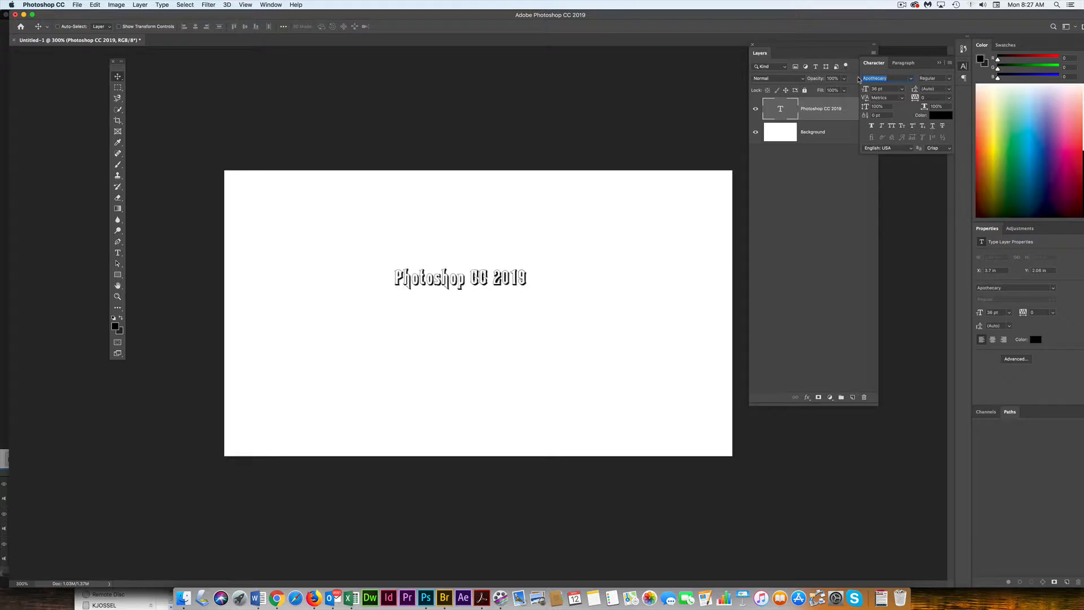
key("Down")
key("Down")
key("Down")
key("Down")
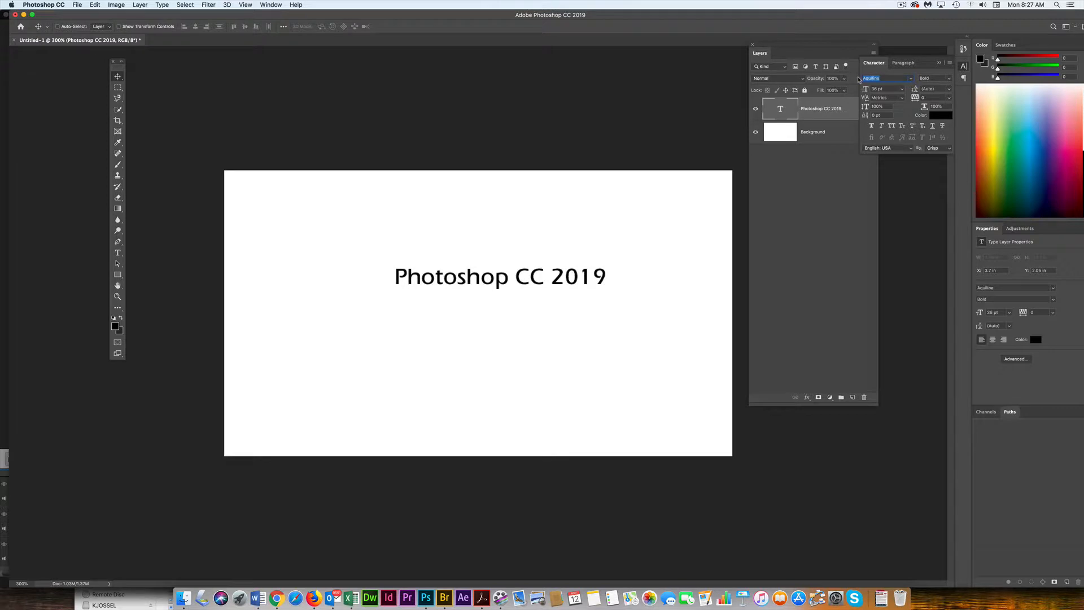
key("Down")
key("Down")
key("Down")
key("Down")
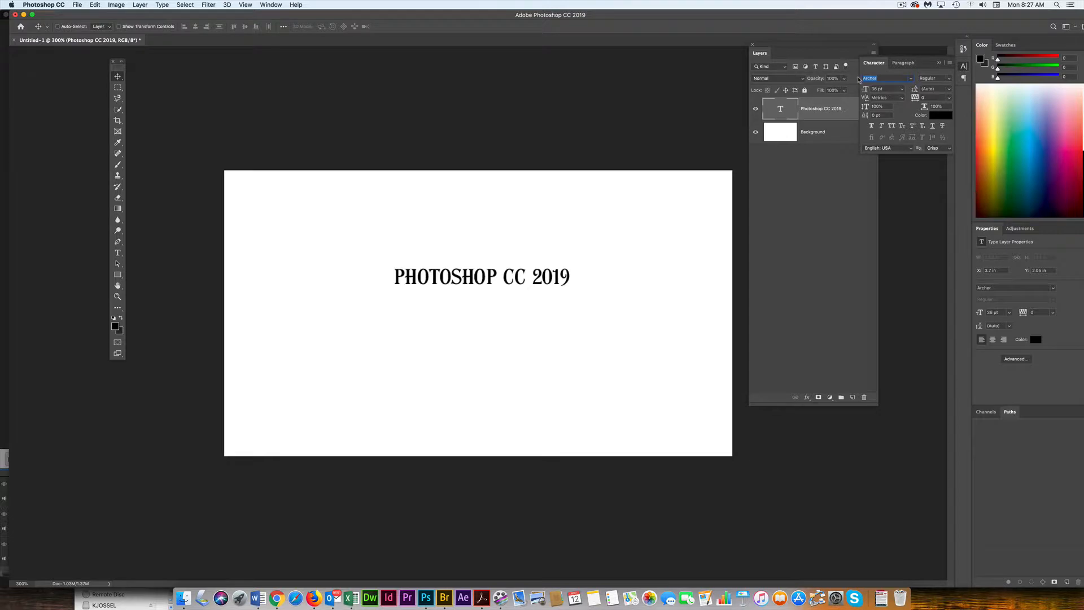
key("Down")
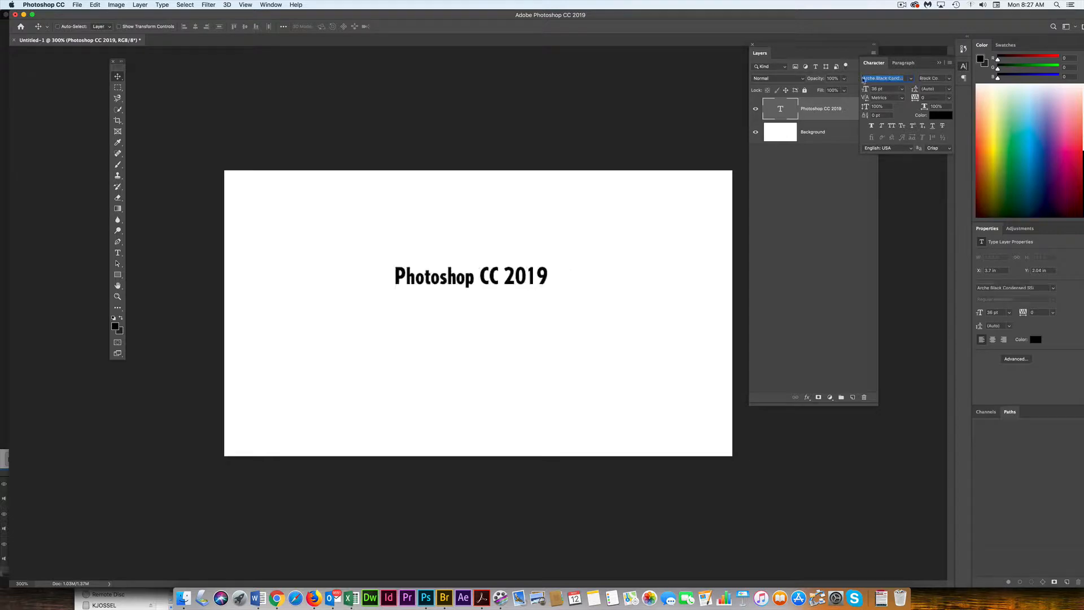
- Search the font list for Helvetica, apply Helvetica Black, and move the text slightly down and left
type("hel")
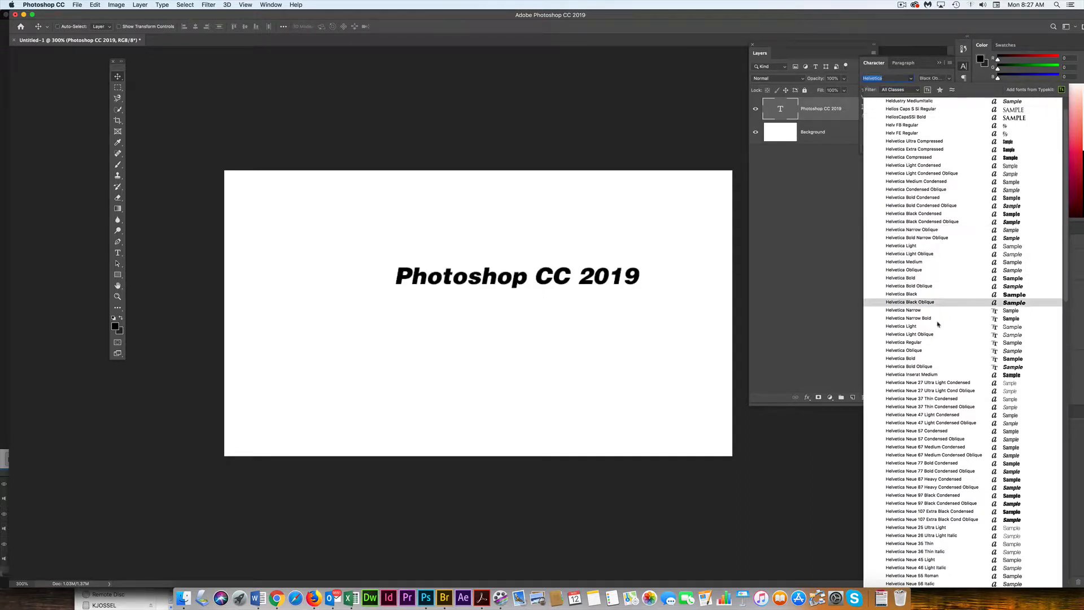
left_click(928, 295)
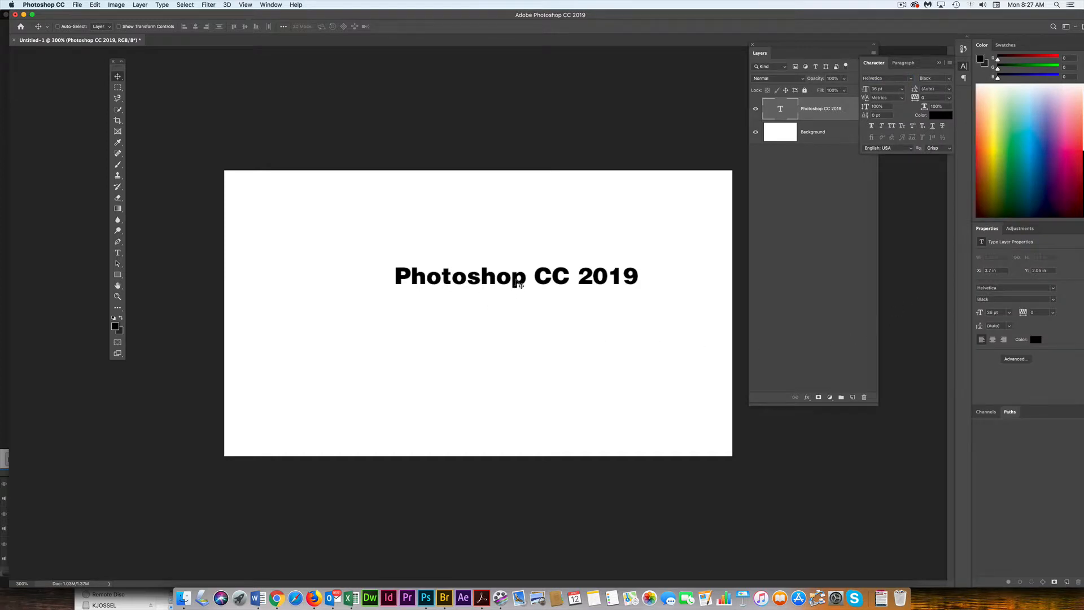
left_click_drag(516, 279, 479, 296)
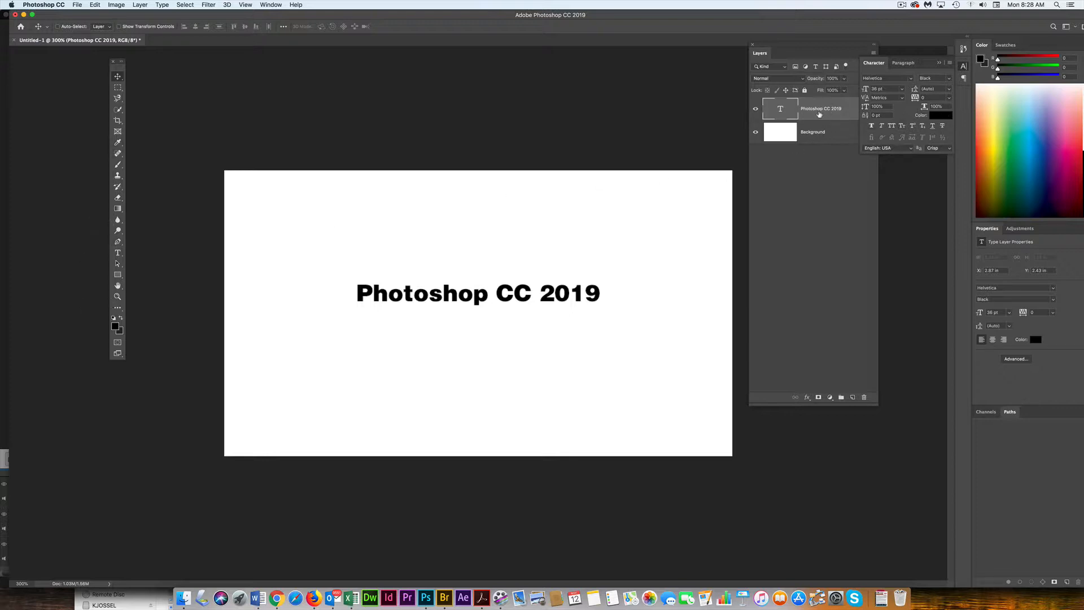
- Set the text colour to red (ee1717) in the colour picker
left_click(942, 115)
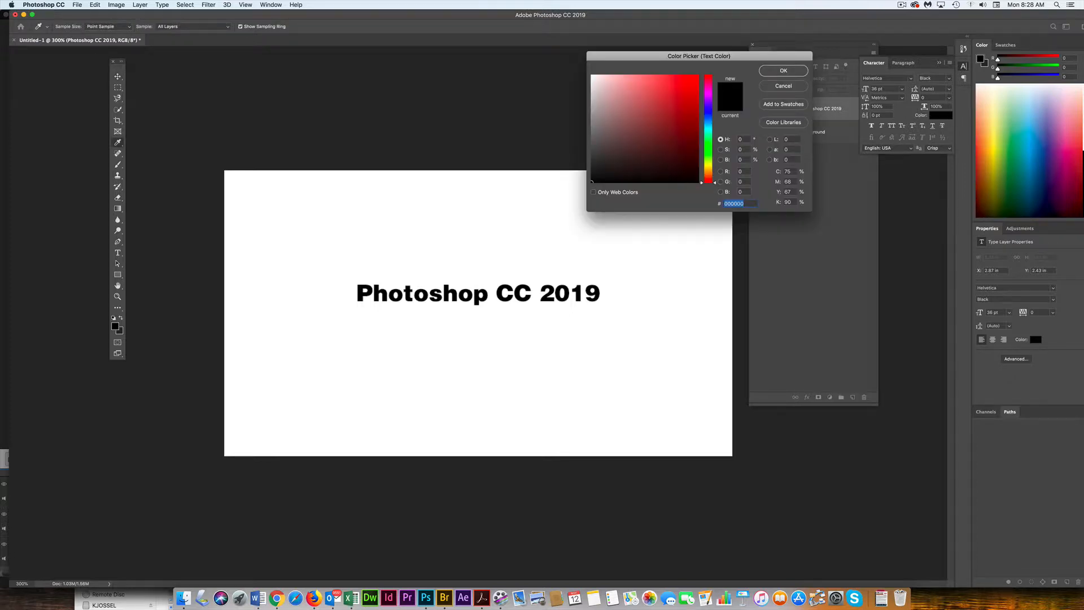
left_click(688, 82)
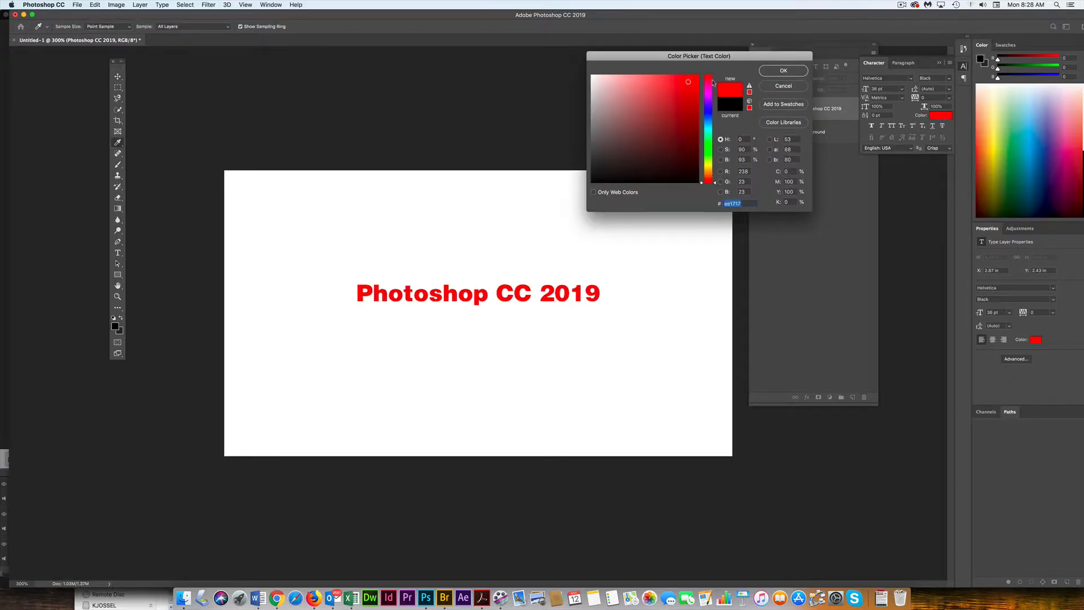
left_click(784, 71)
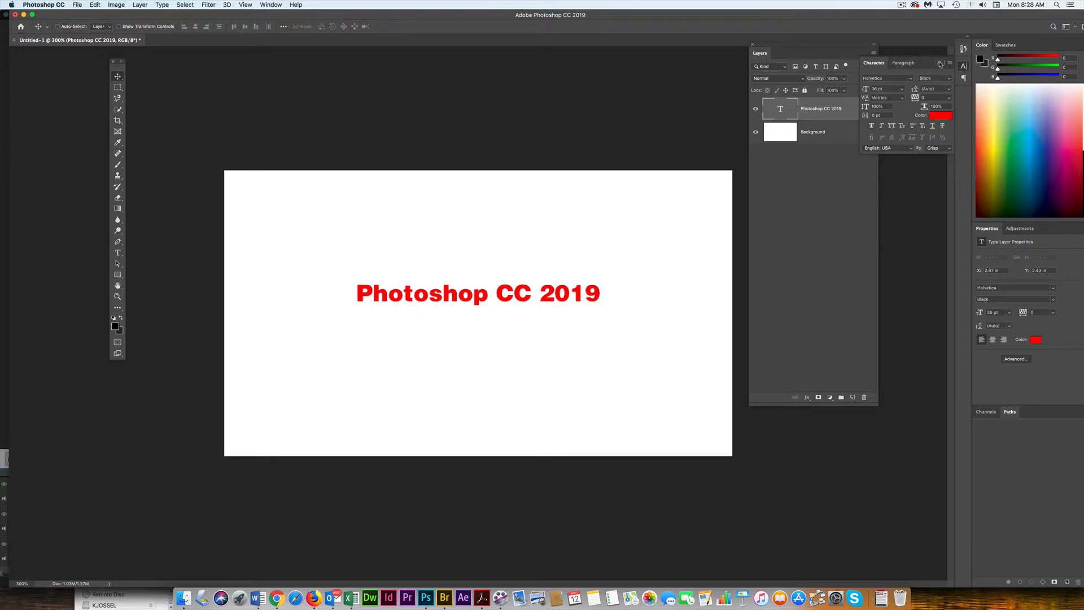
- Close the Character panel and add a Drop Shadow layer effect to the text layer
left_click(940, 64)
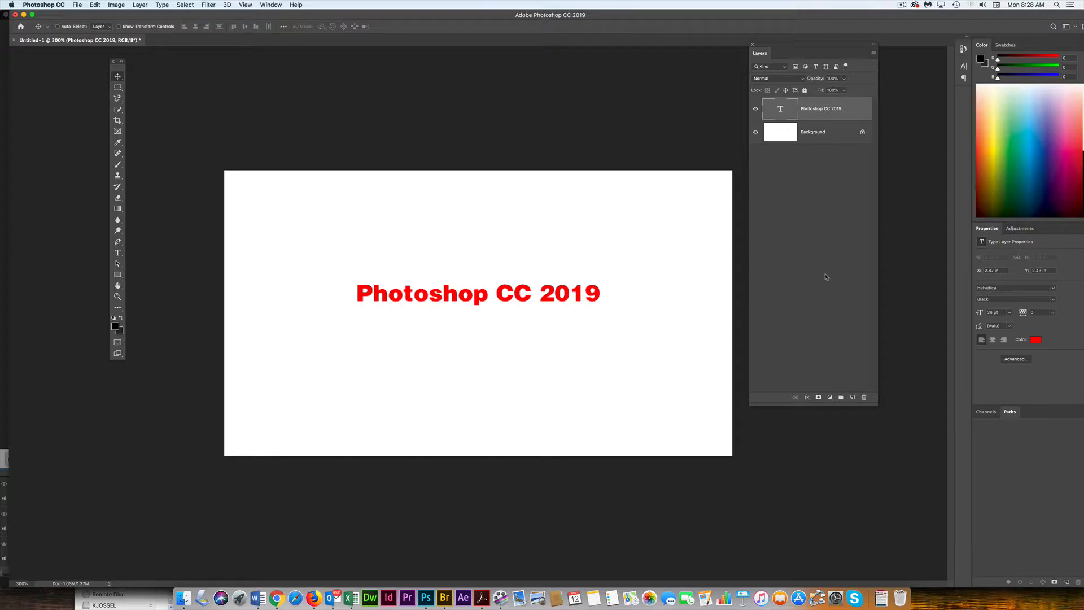
left_click(807, 399)
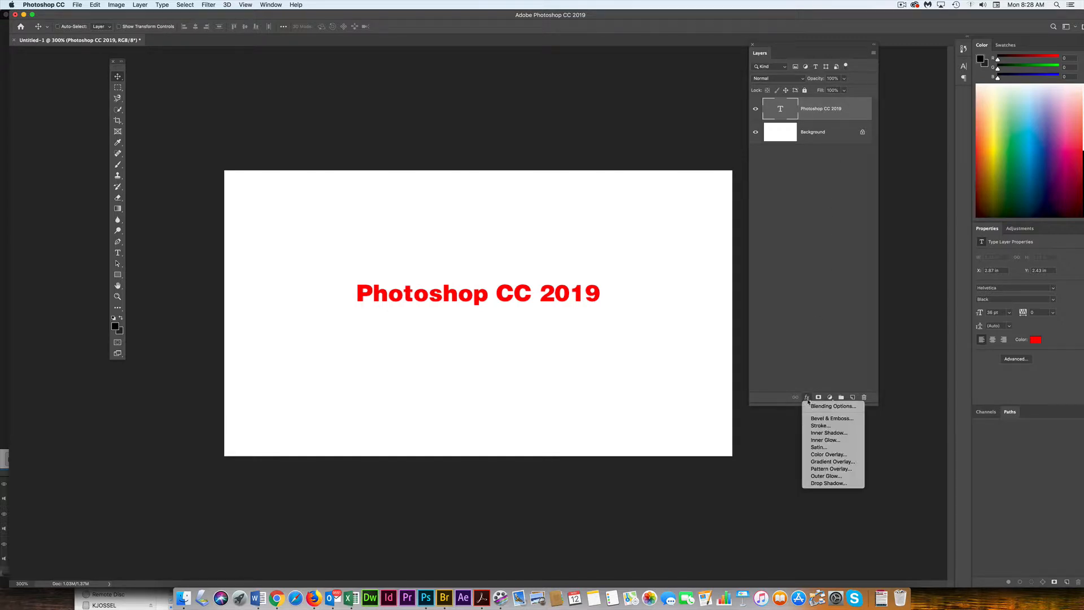
left_click(814, 484)
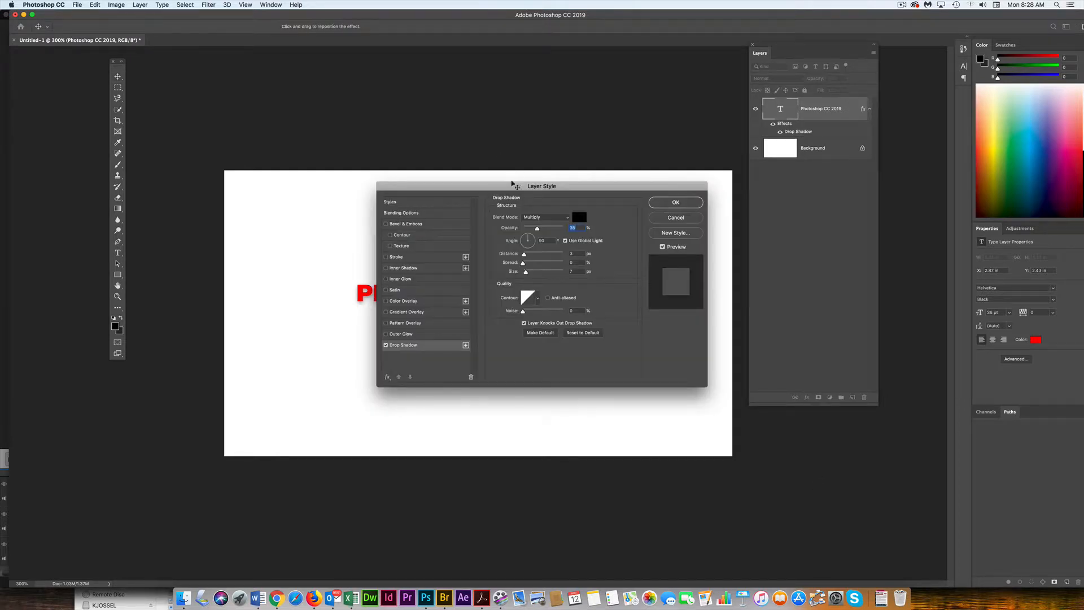
- Reposition the drop shadow on the canvas and adjust its distance, spread and size
left_click_drag(512, 182, 801, 200)
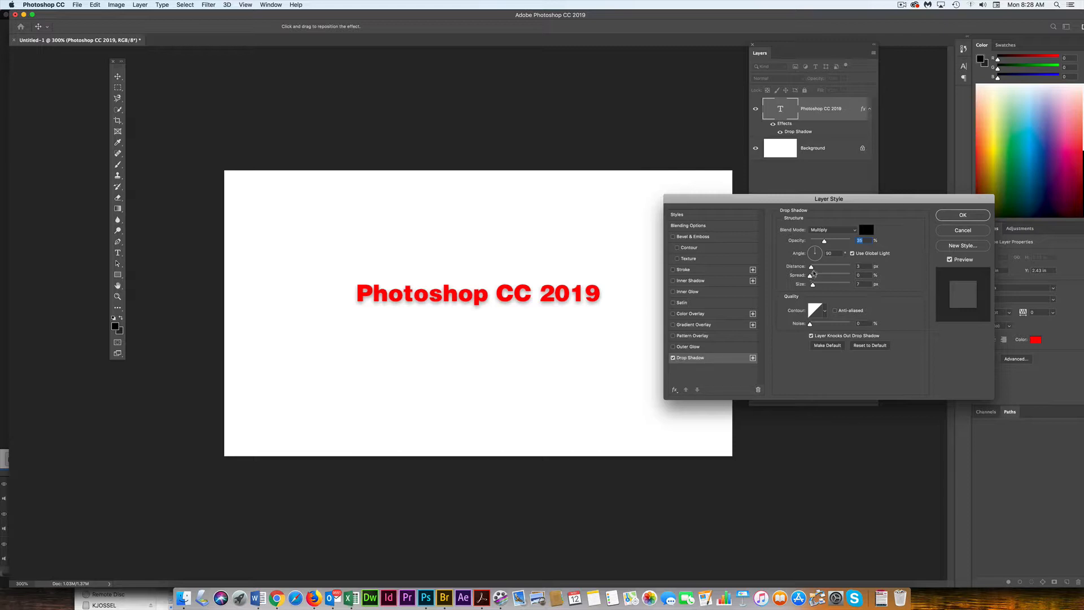
left_click_drag(812, 270, 812, 273)
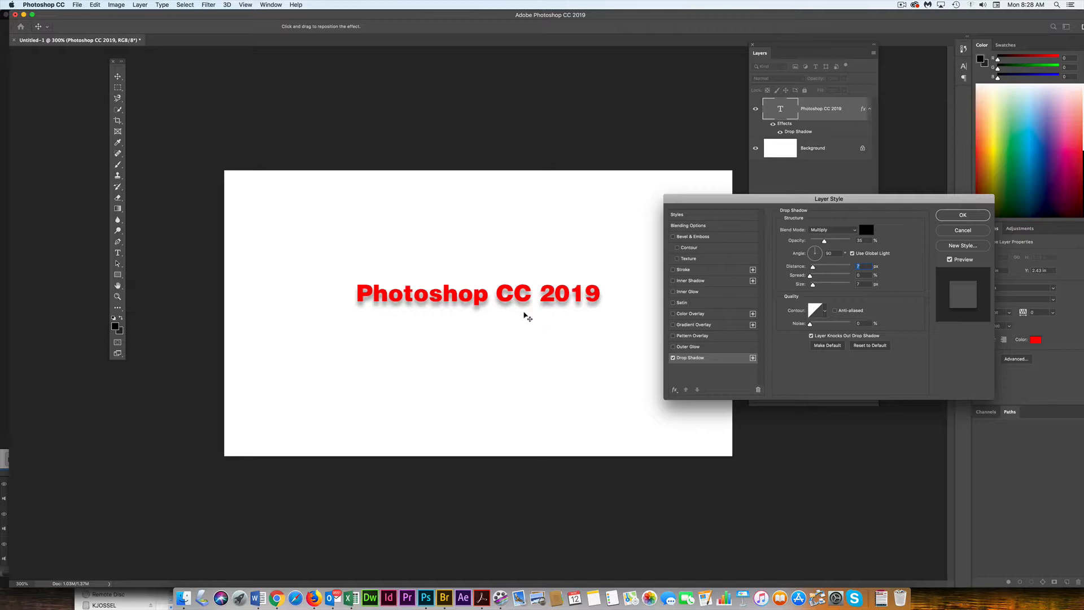
left_click_drag(524, 313, 528, 314)
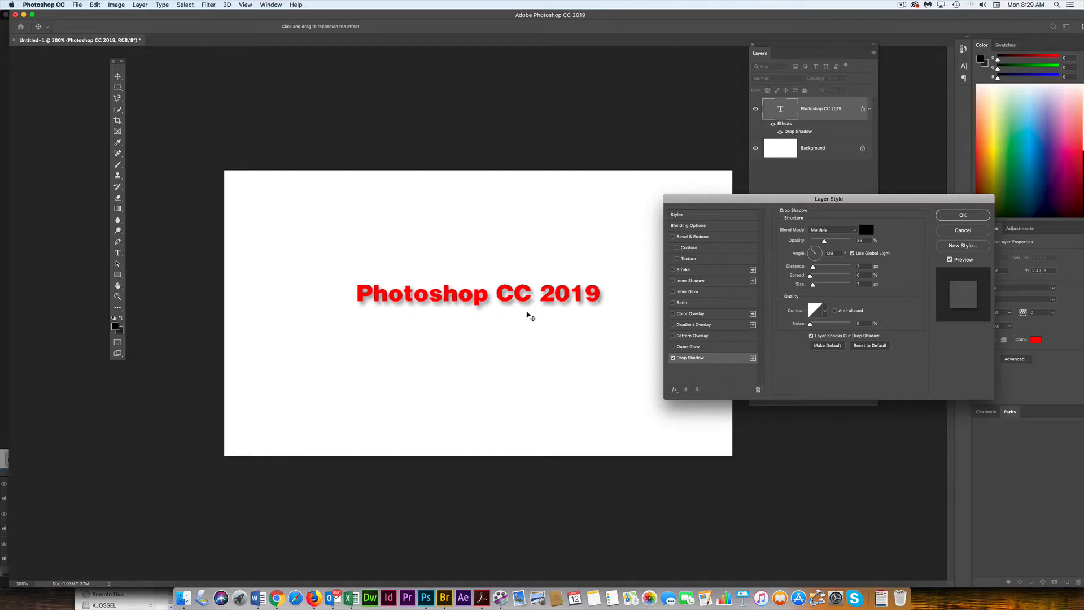
left_click_drag(810, 276, 816, 276)
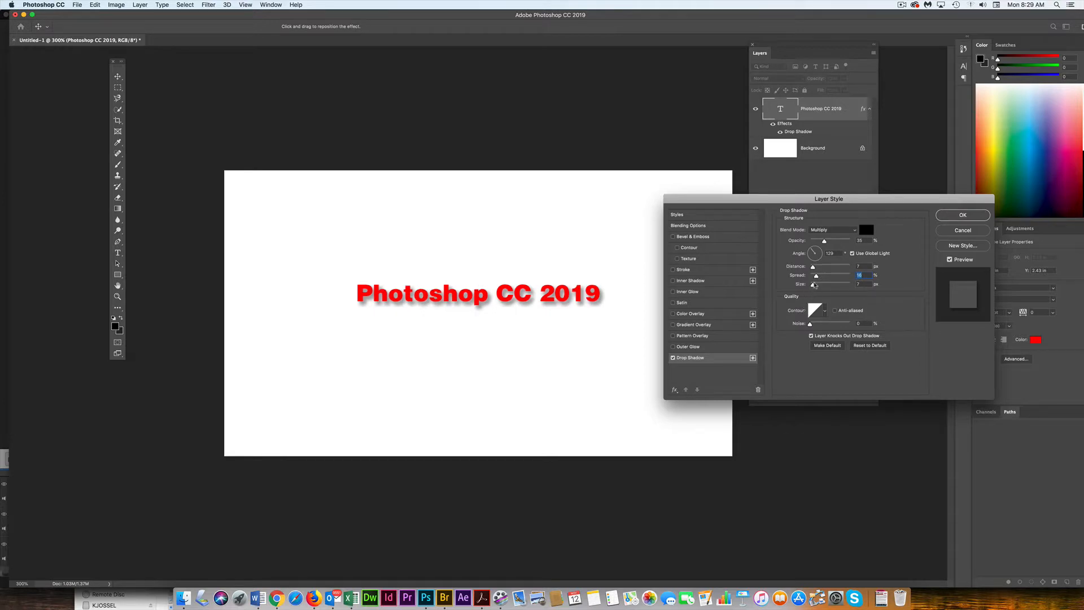
left_click_drag(815, 287, 814, 286)
- Adjust the drop shadow's angle and raise its opacity
mouse_move(815, 253)
left_mouse_down()
mouse_move(823, 259)
mouse_move(809, 259)
left_mouse_up()
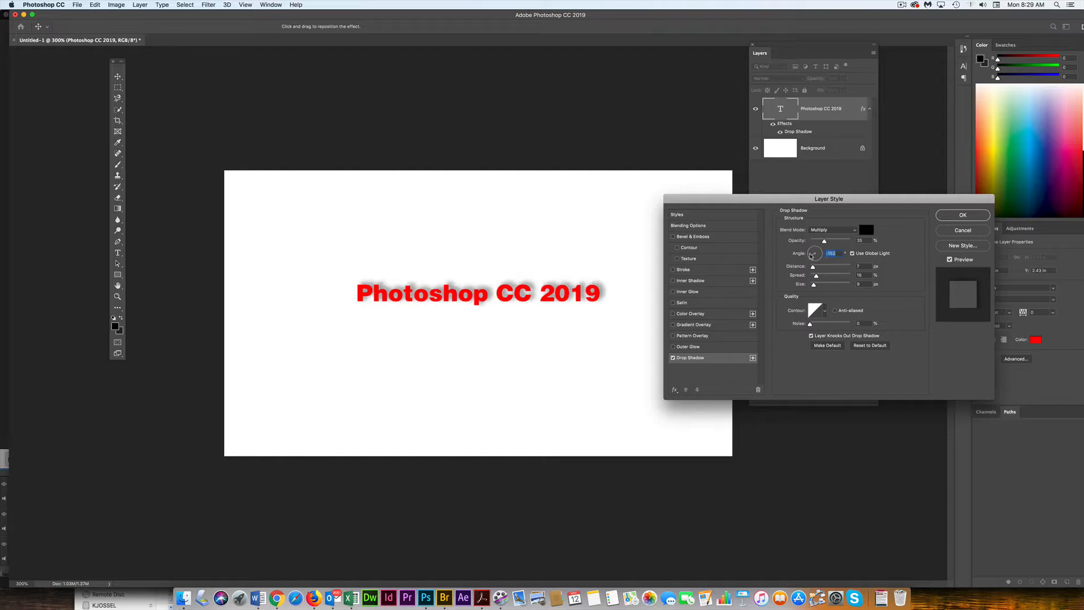
mouse_move(812, 255)
left_mouse_down()
mouse_move(823, 258)
mouse_move(812, 250)
left_mouse_up()
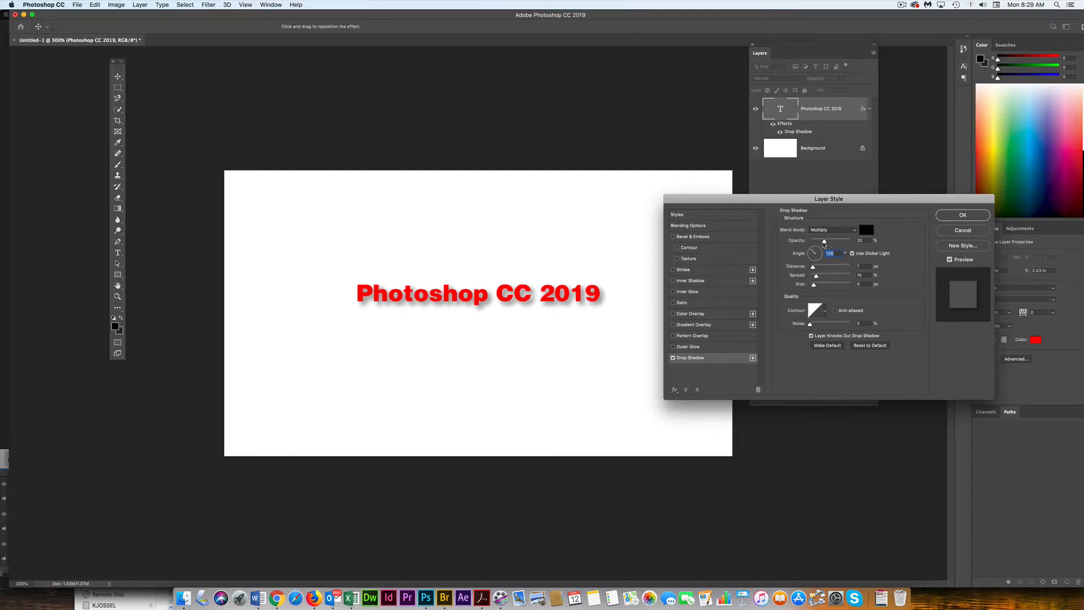
left_click_drag(824, 244, 828, 244)
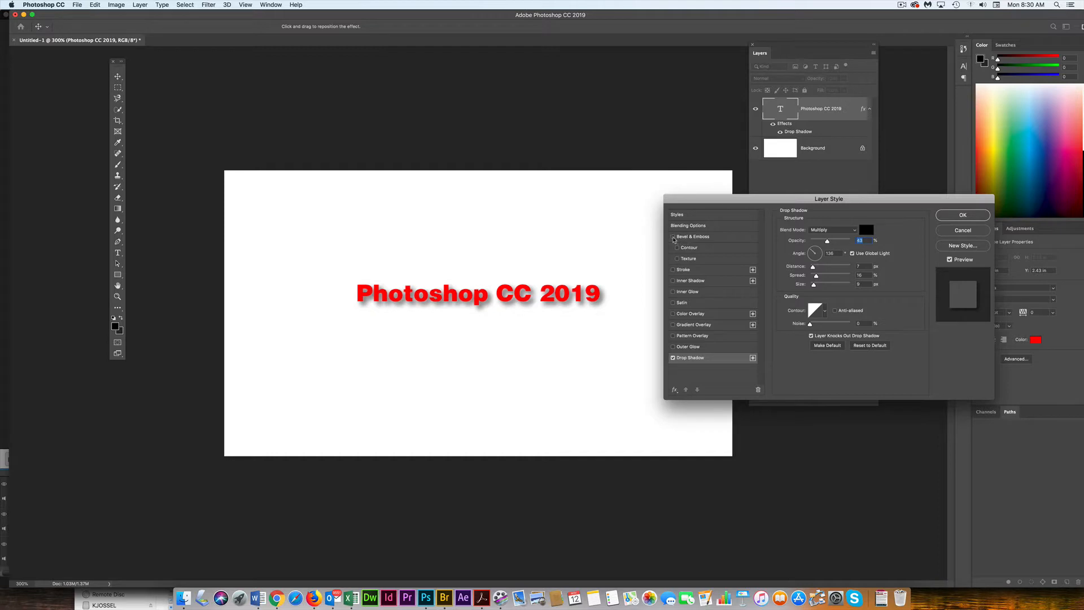
- Enable Bevel & Emboss on the text with the Chisel Hard technique and a size of 5 px
left_click(674, 237)
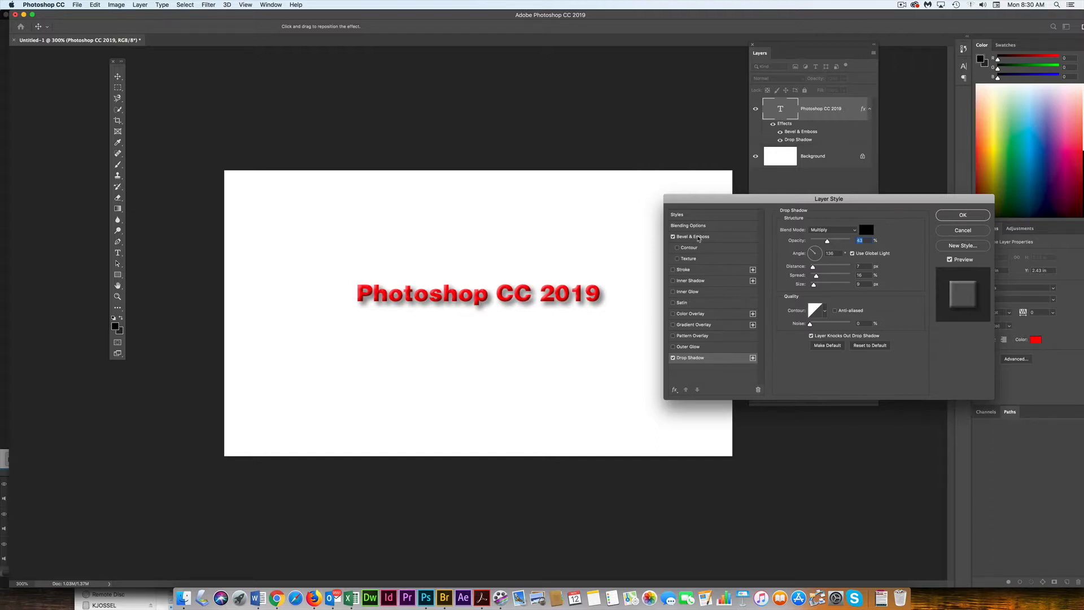
left_click(698, 239)
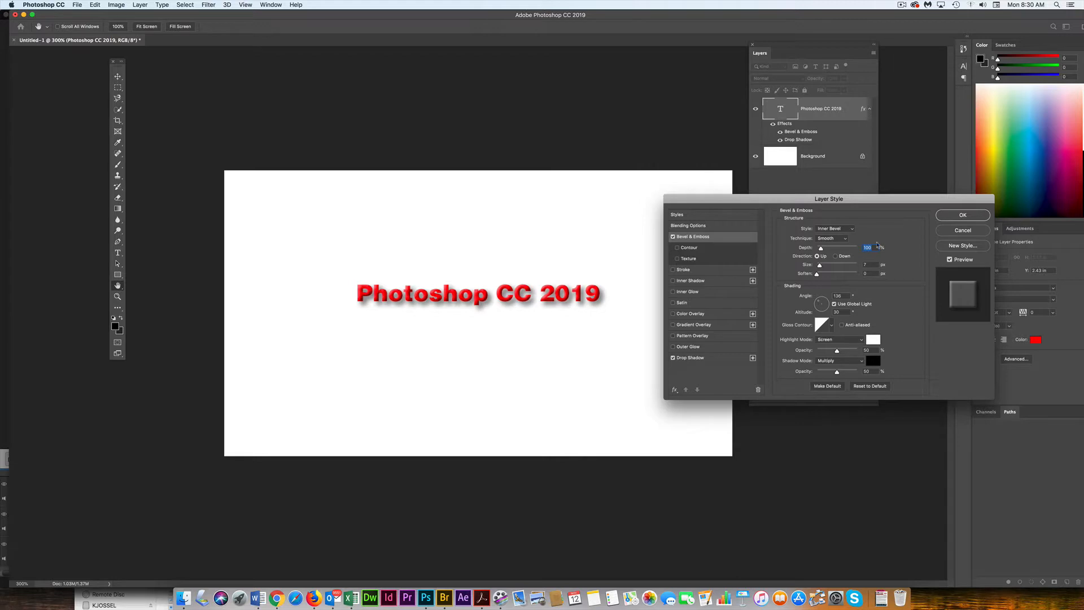
left_click(845, 239)
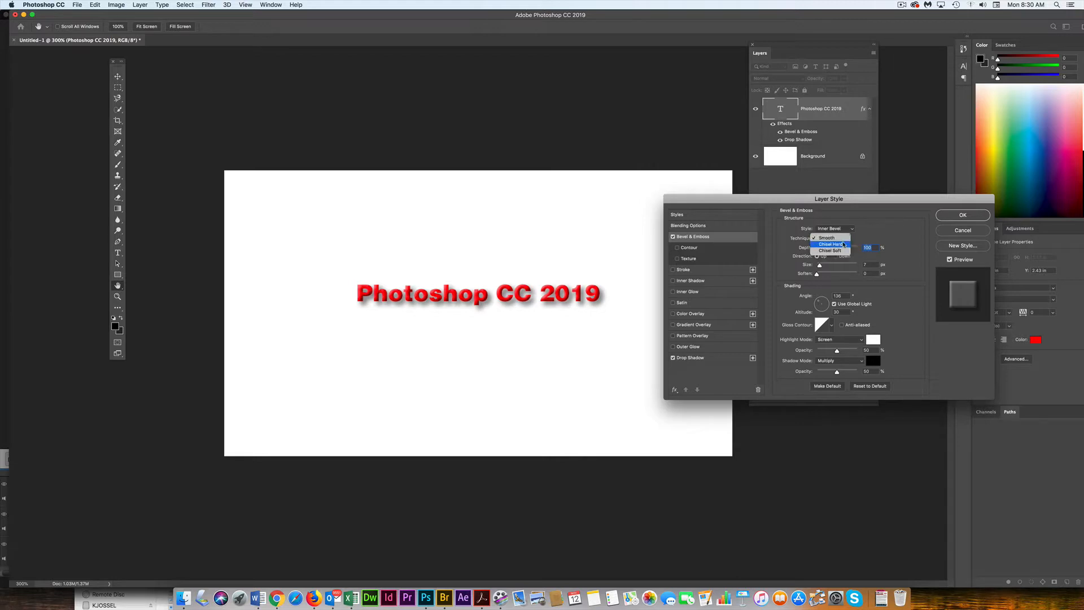
left_click(845, 245)
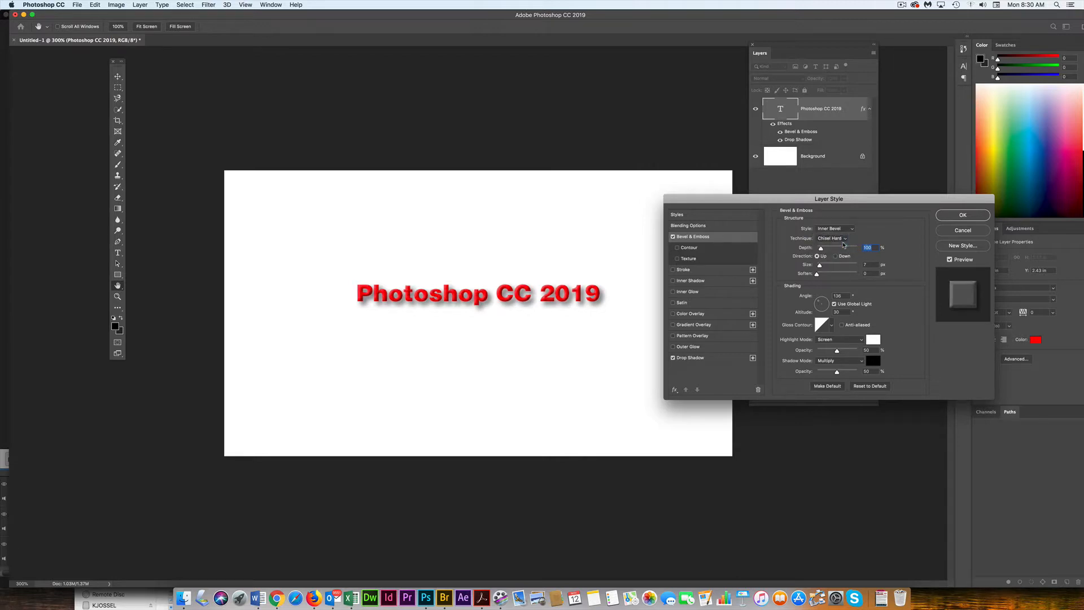
double_click(864, 265)
type("5")
left_click(836, 257)
left_click(817, 256)
- Add a Color Overlay effect to the text, set its colour to green, and apply the layer style
left_click(712, 317)
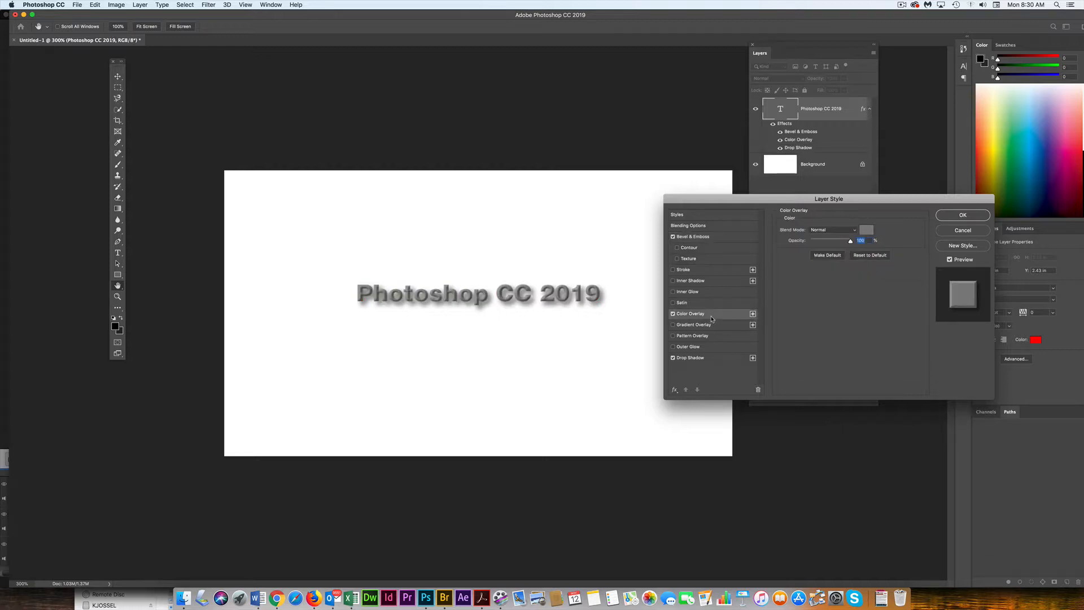
left_click(870, 229)
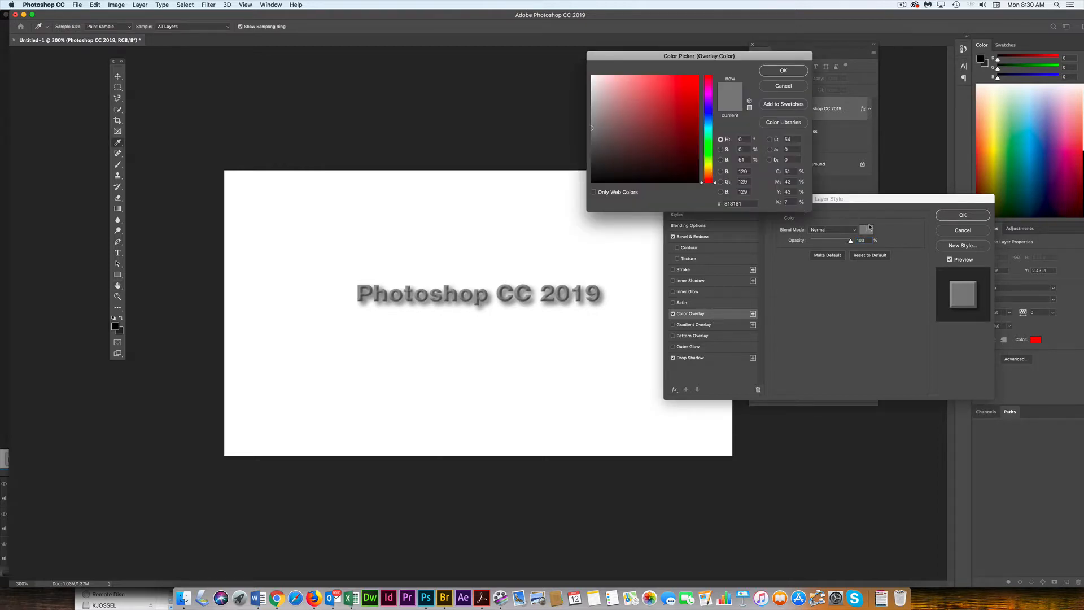
left_click(708, 153)
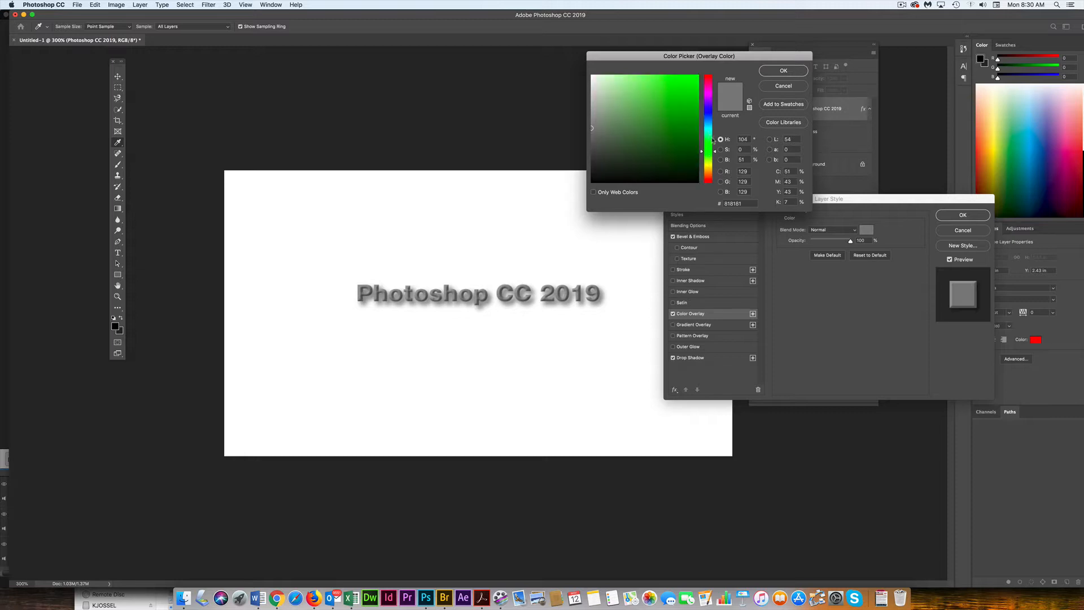
left_click(786, 72)
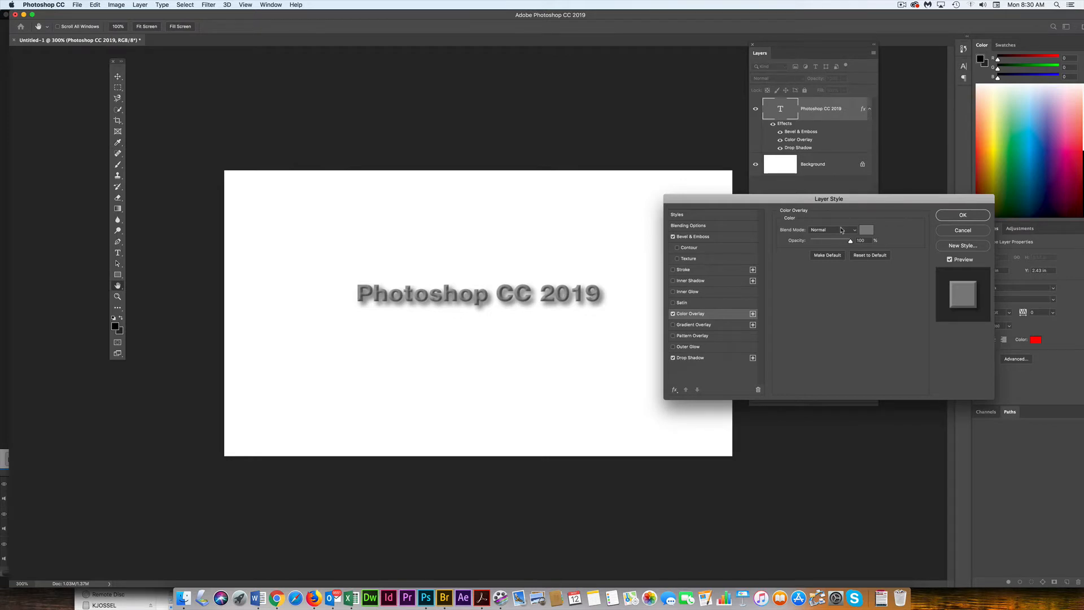
left_click(866, 232)
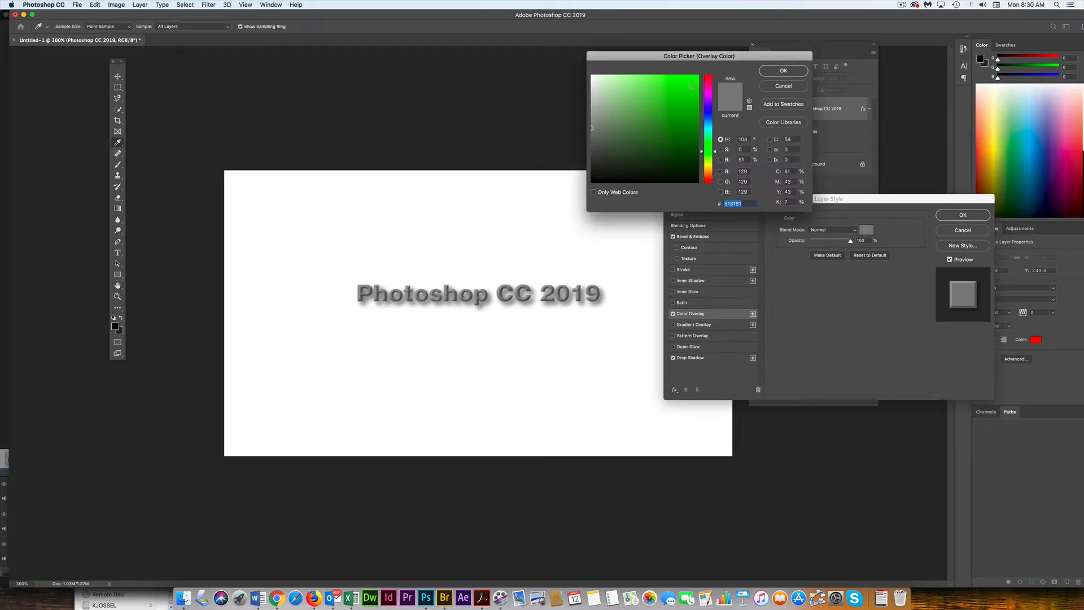
left_click(785, 71)
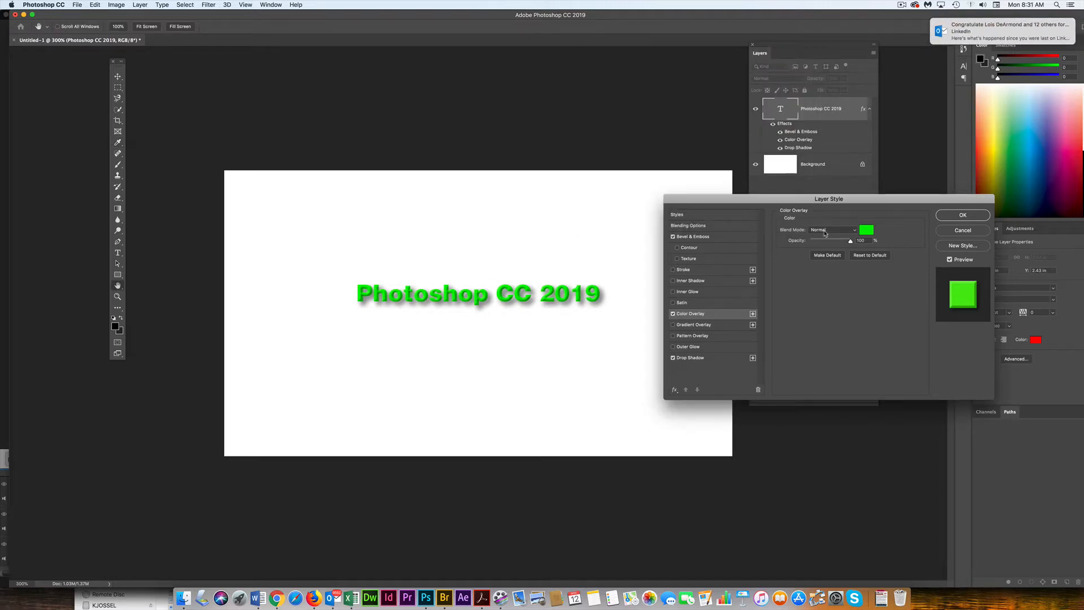
left_click(955, 217)
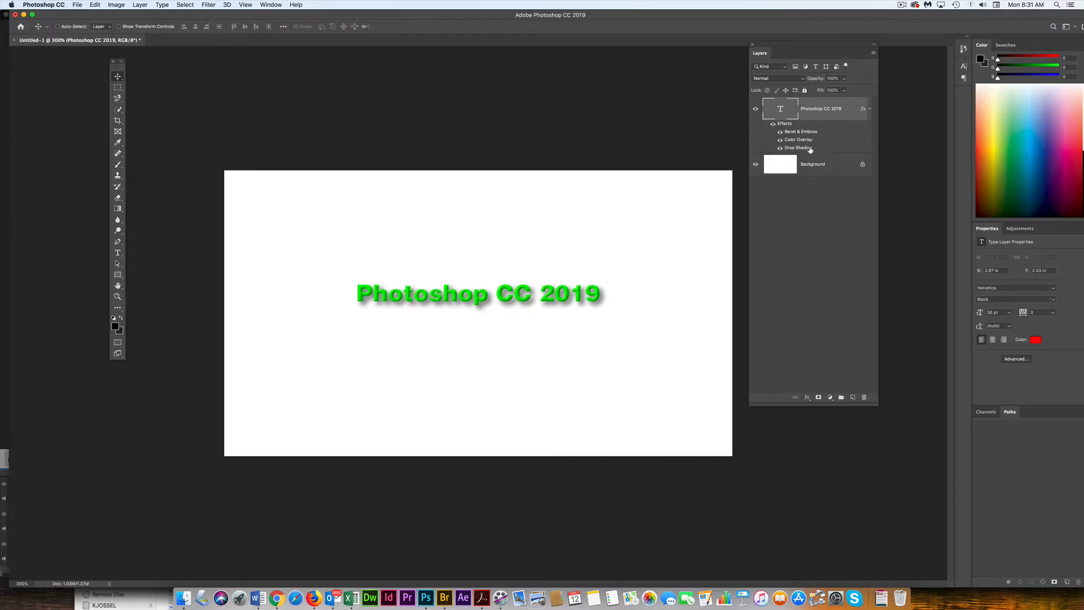
- Hide the text layer's Color Overlay effect
left_click(781, 140)
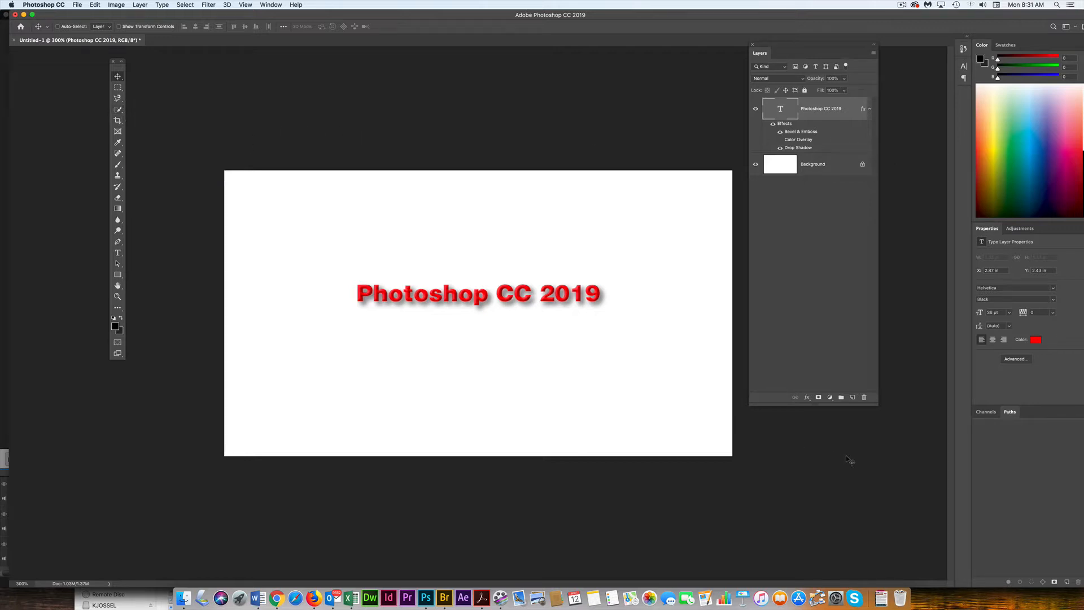
- Create a new layer and draw a rectangular selection above the text
left_click(852, 397)
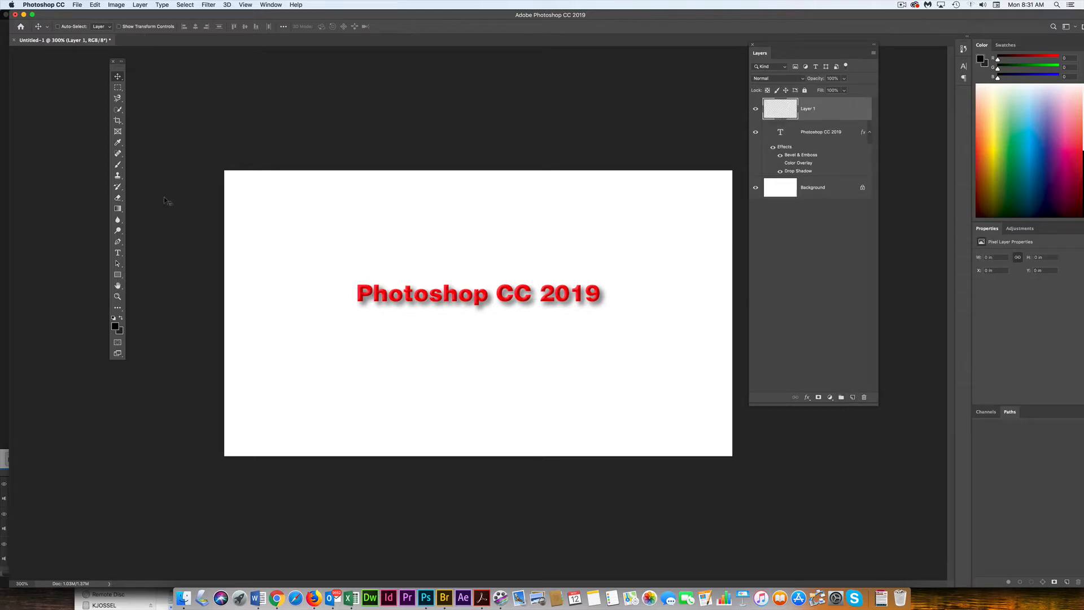
left_click(119, 88)
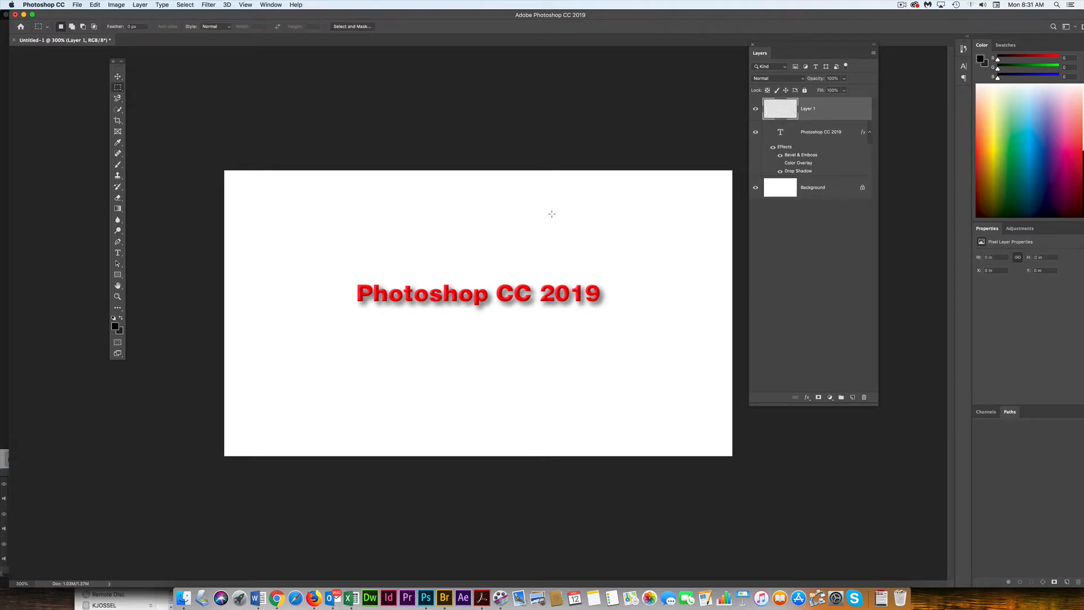
left_click_drag(556, 213, 410, 250)
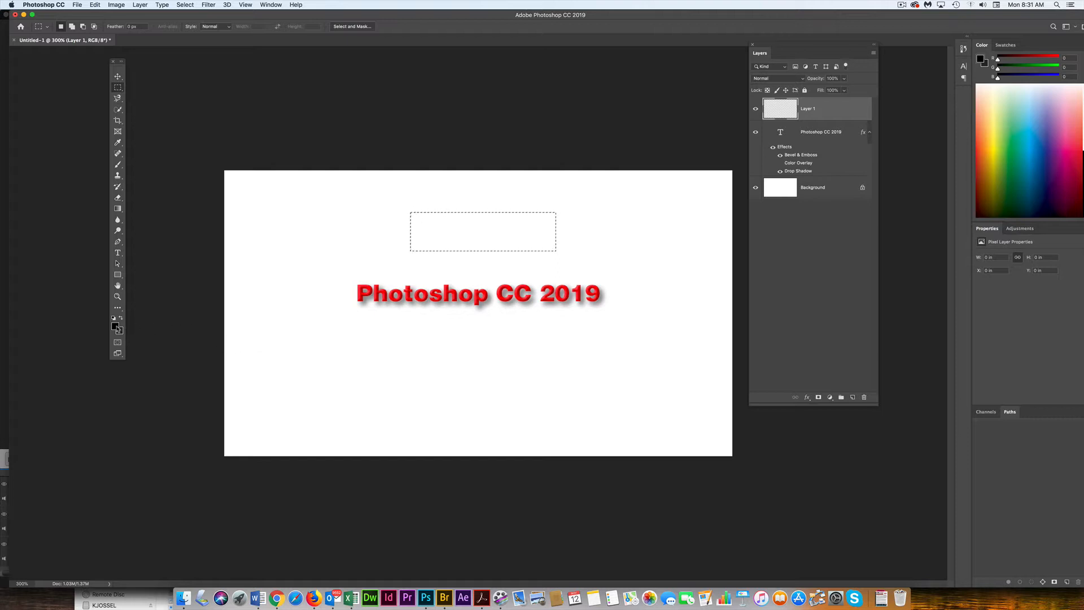
- Set the foreground colour to a yellow-green, fill the selection with it, and deselect
left_click(115, 326)
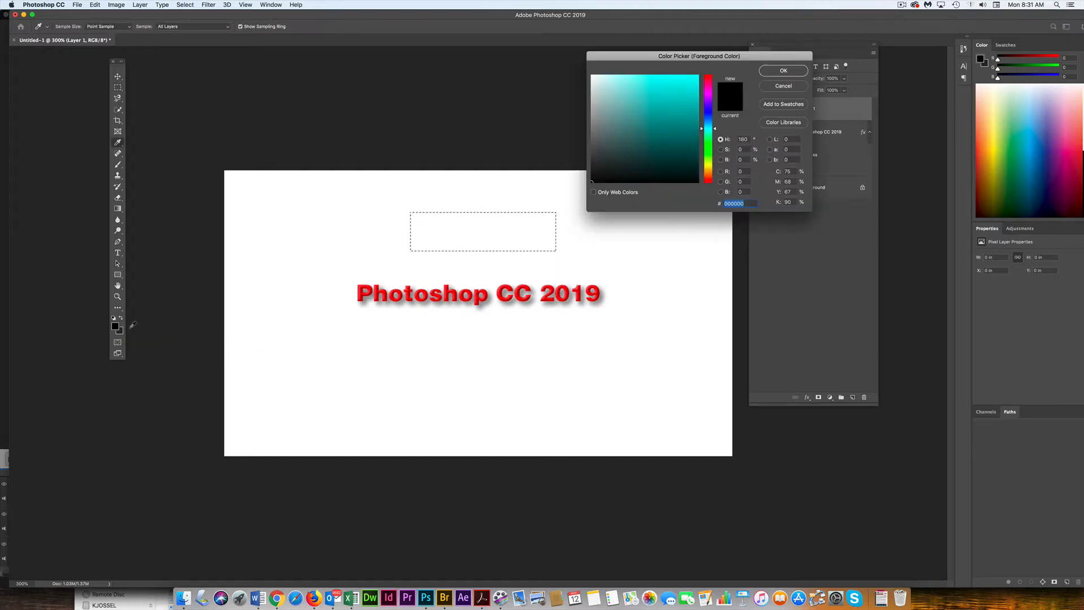
left_click_drag(714, 131, 712, 162)
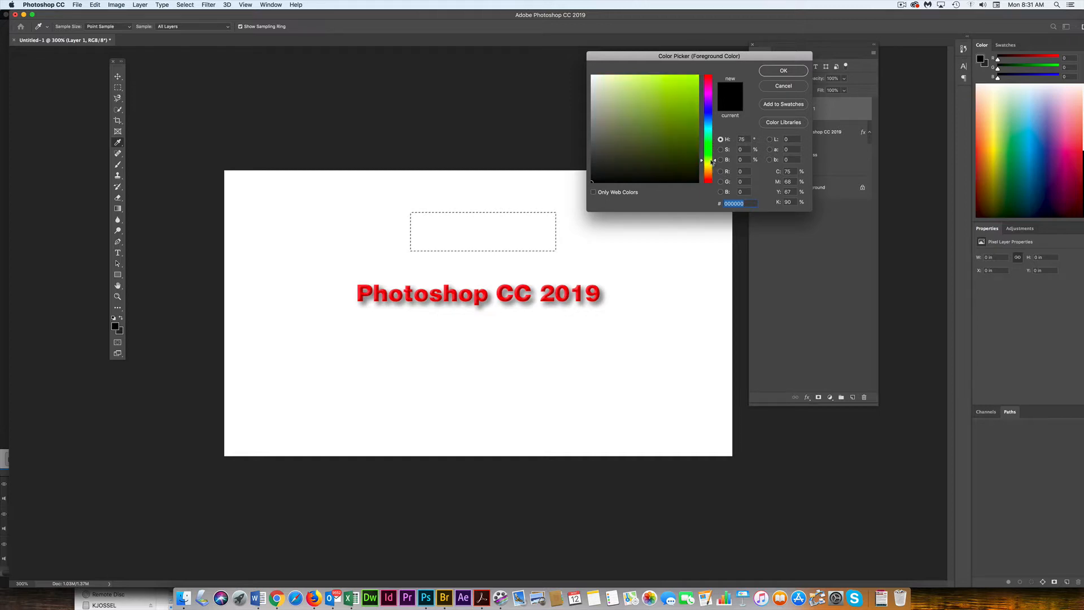
left_click(691, 83)
left_click(777, 71)
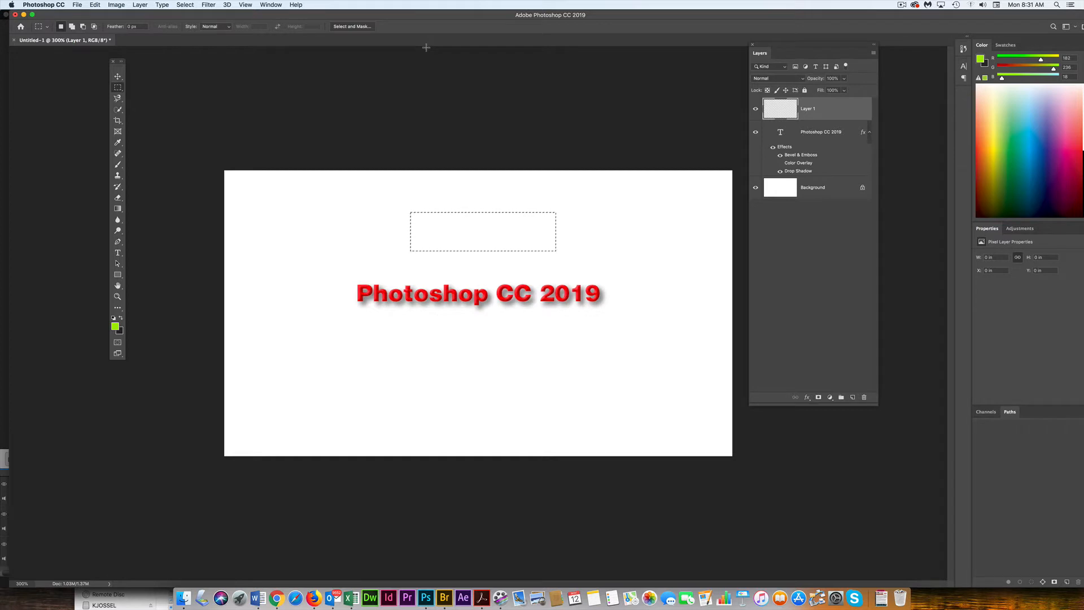
key("alt+BackSpace")
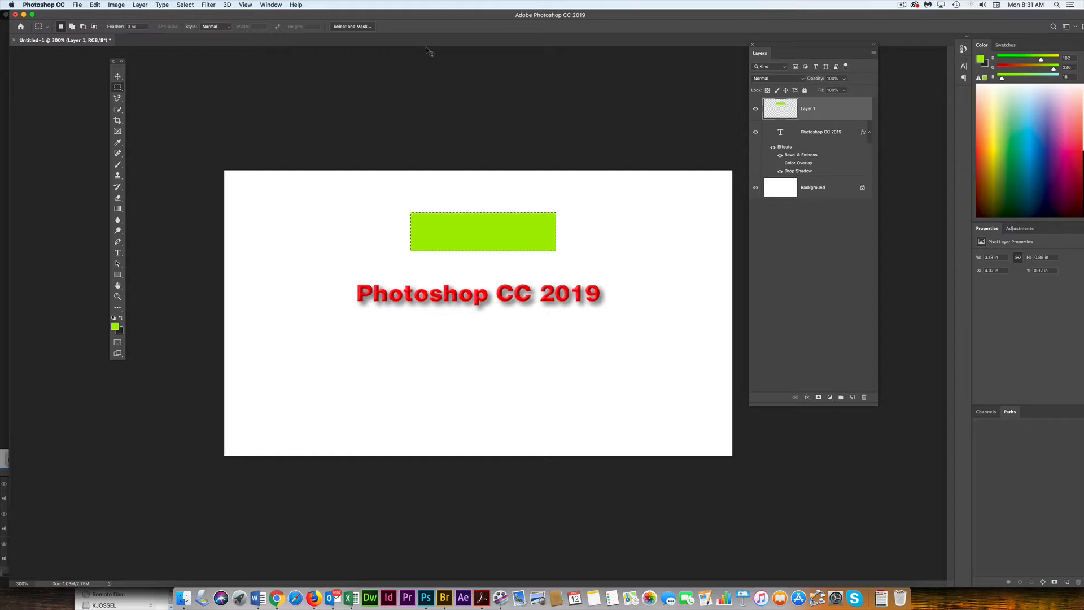
key("super+d")
left_click_drag(782, 145, 781, 110)
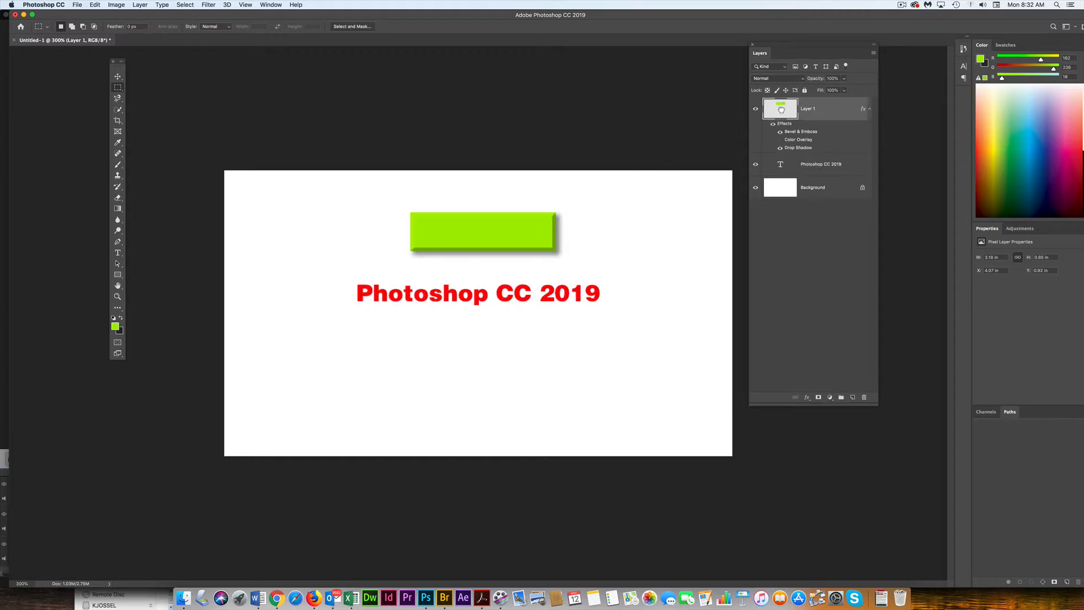
left_click(781, 140)
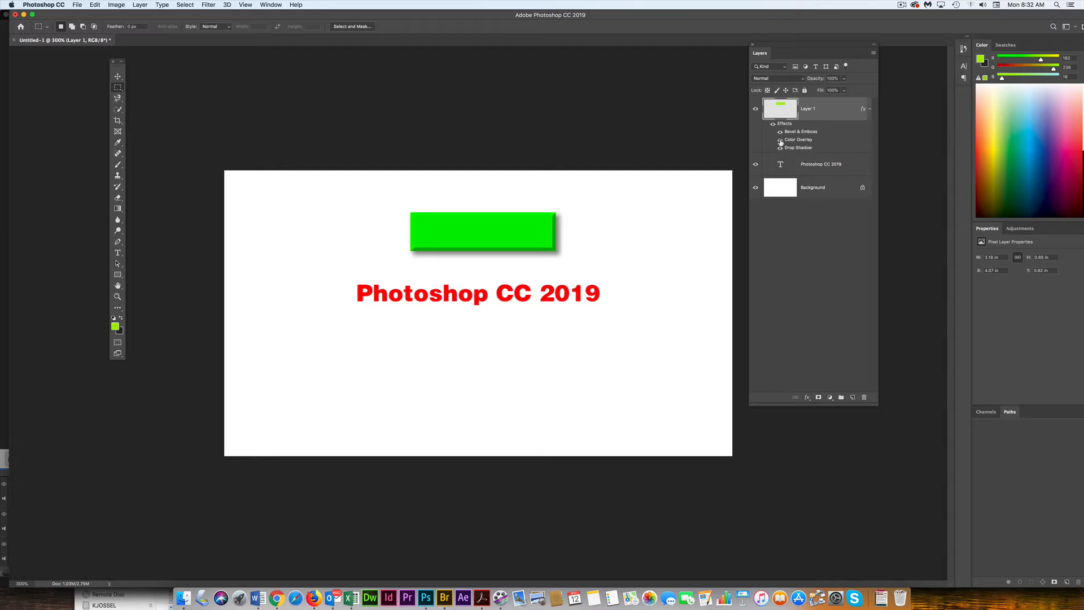
left_click(781, 140)
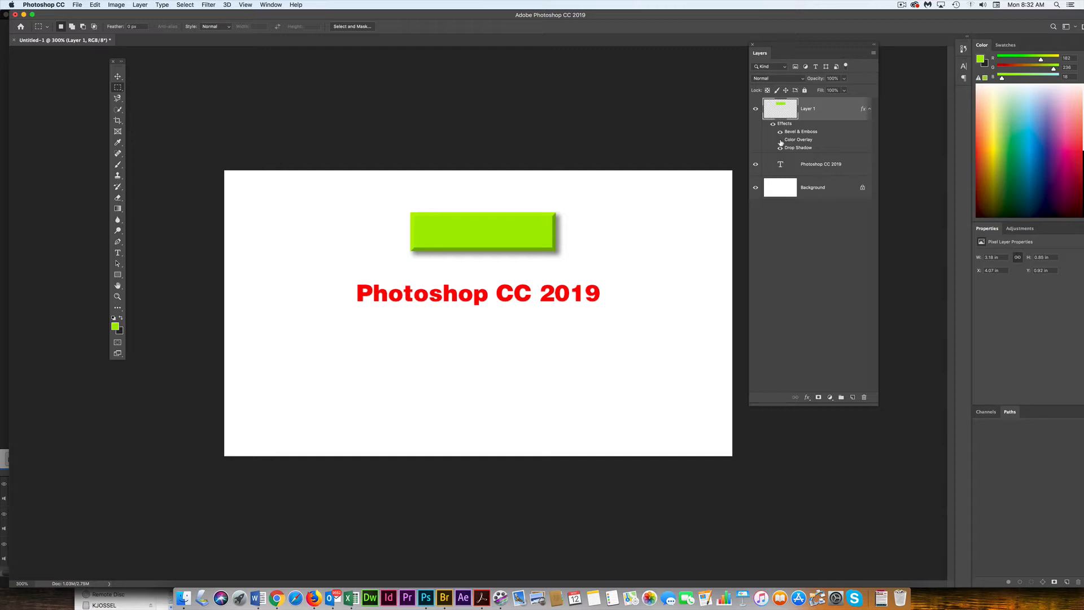
key("super+z")
key("super+z")
key("super+z")
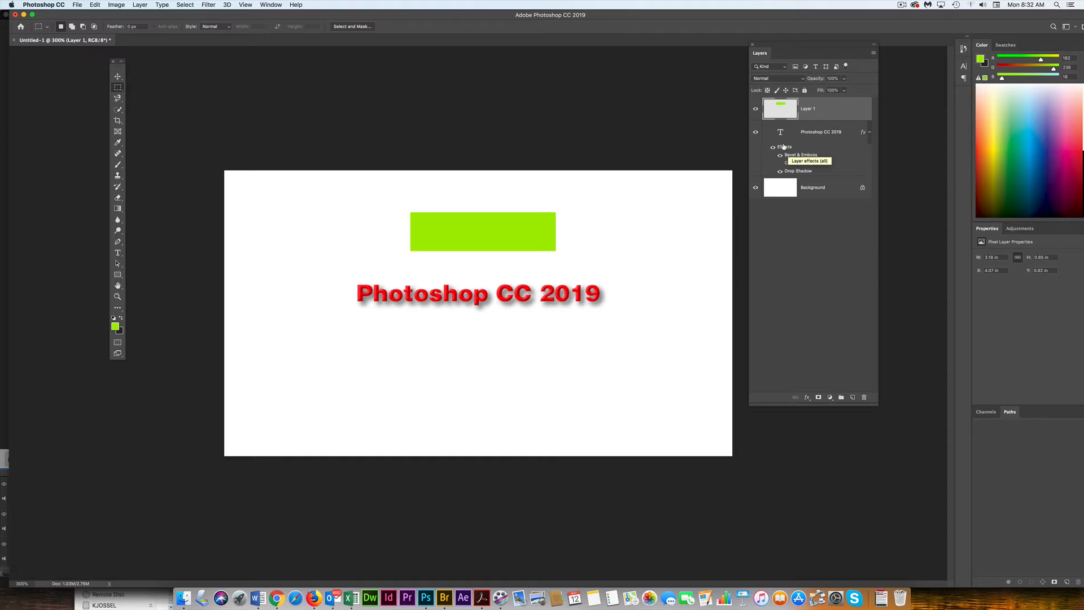
- Copy the text layer's effects onto the rectangle layer and show the text's Color Overlay again
left_click_drag(783, 146, 790, 110)
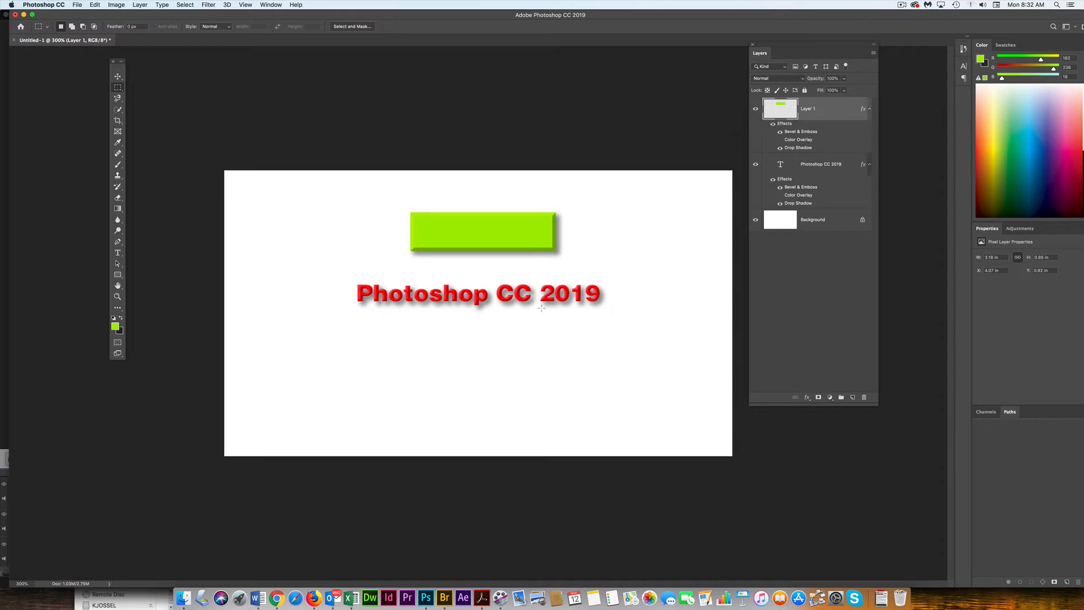
left_click(780, 195)
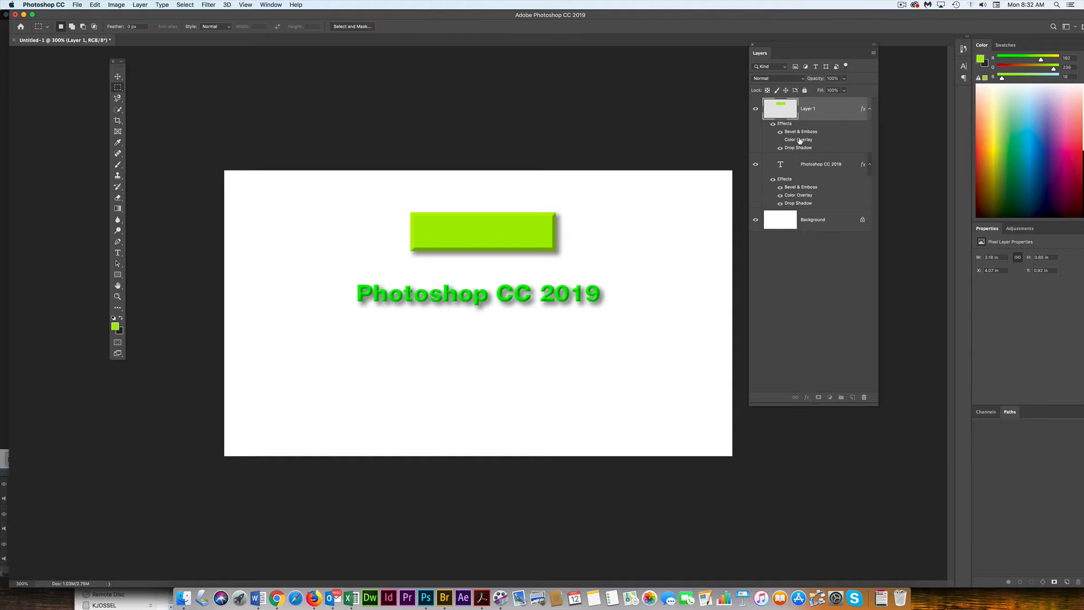
- Delete the rectangle layer's Color Overlay effect and open the Character panel for the text layer
left_click_drag(799, 141, 866, 398)
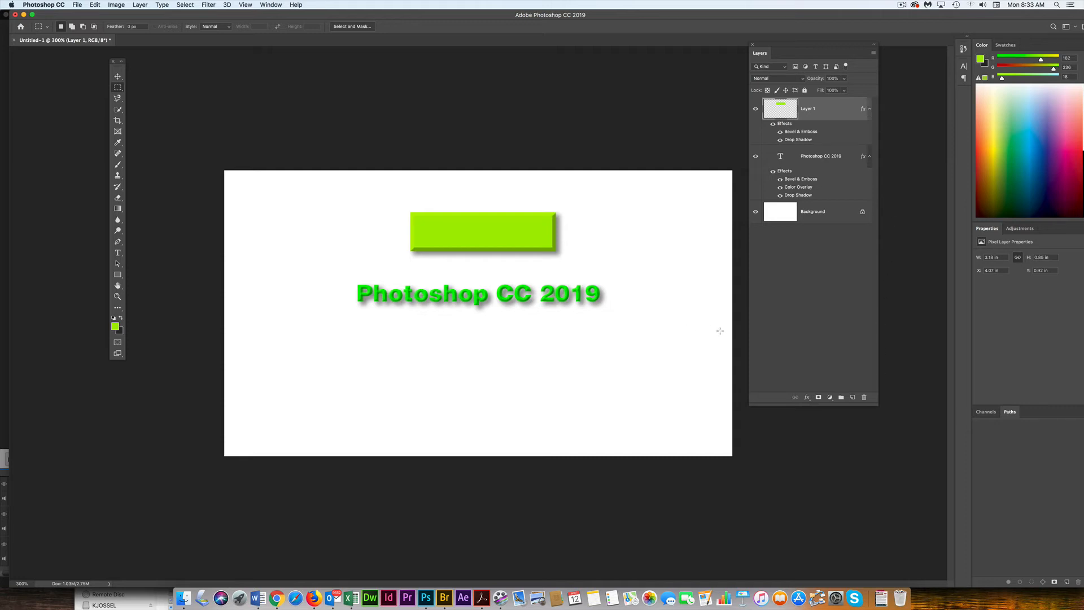
left_click(823, 158)
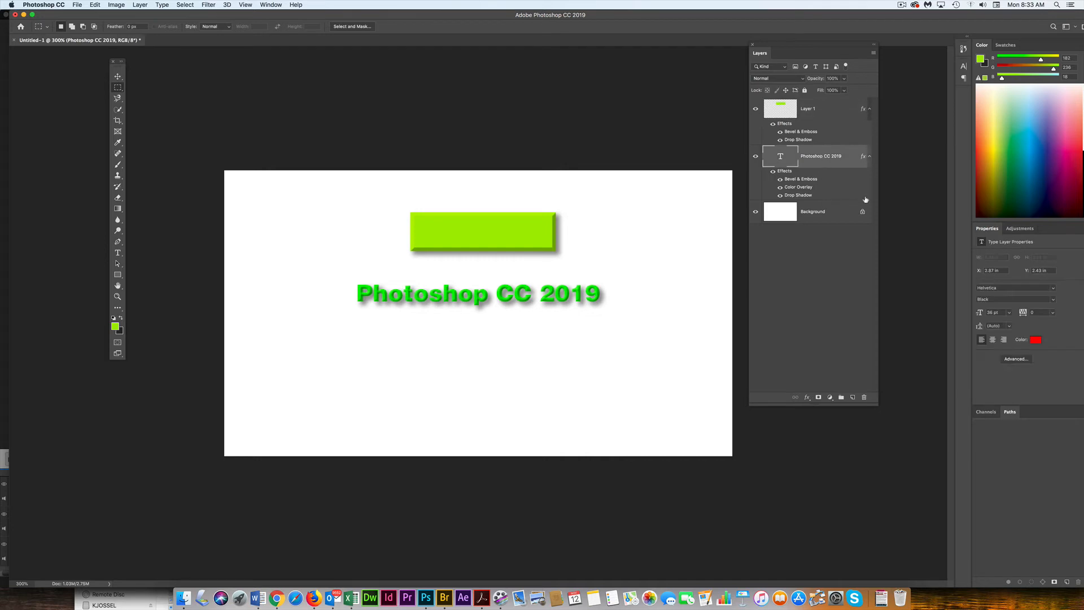
left_click(965, 67)
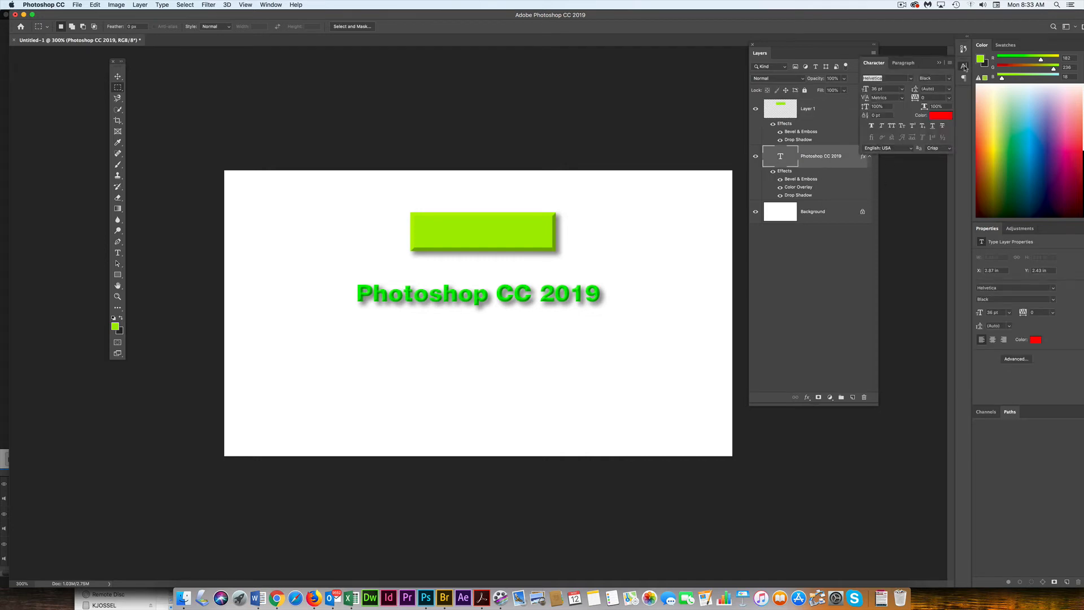
- Set the text's font size to 60 pt
left_click(892, 127)
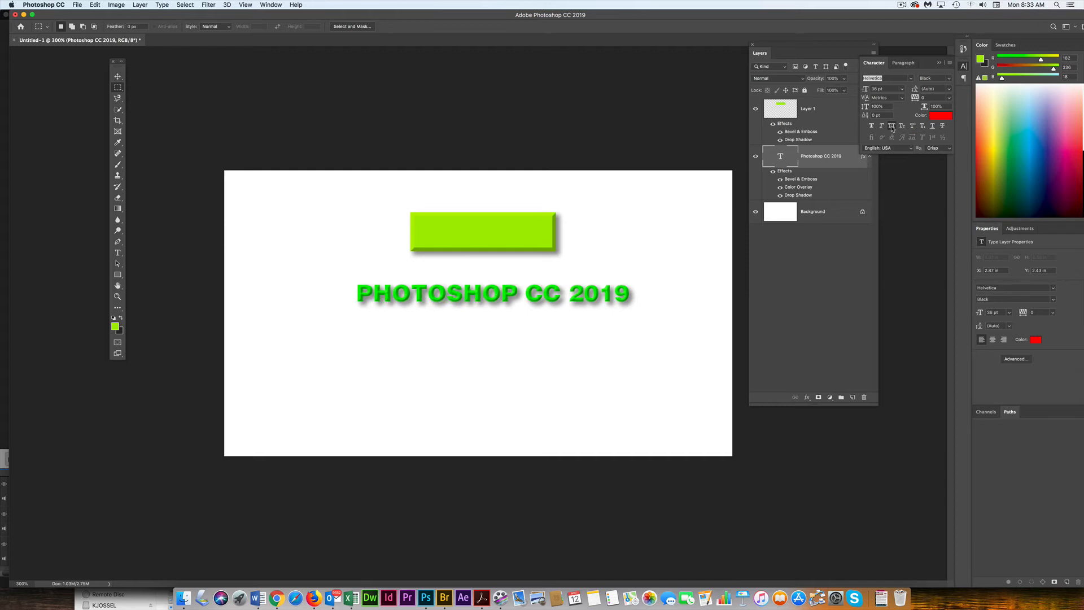
left_click(892, 127)
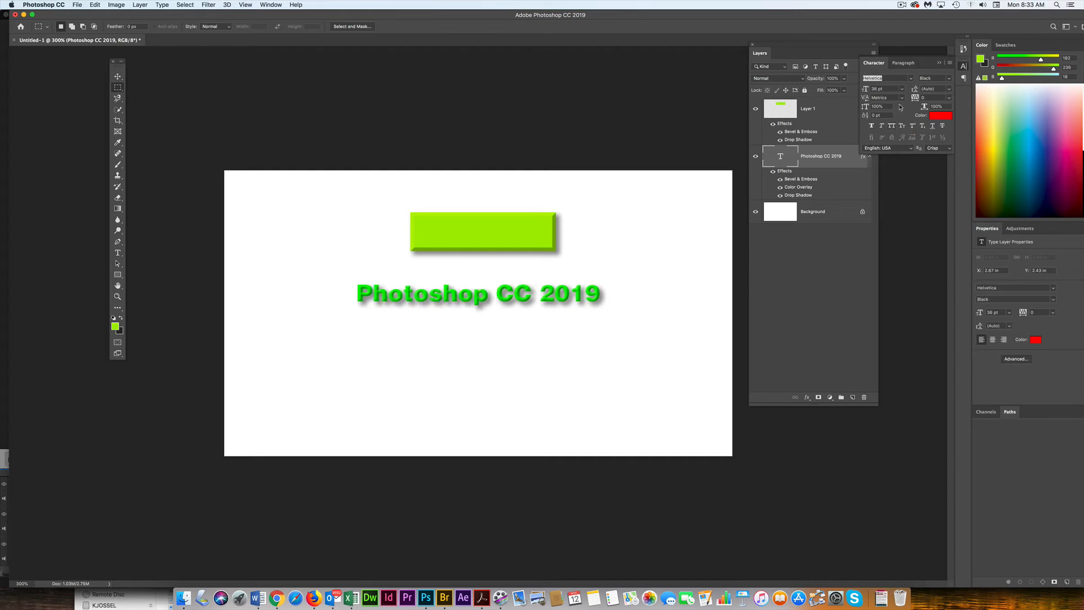
left_click(902, 90)
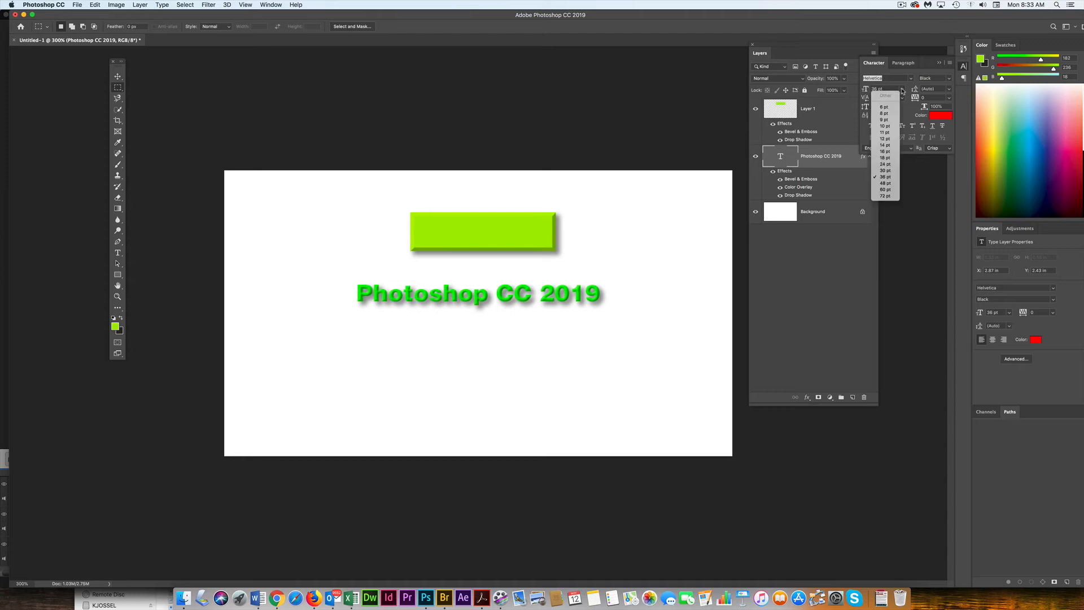
left_click(885, 190)
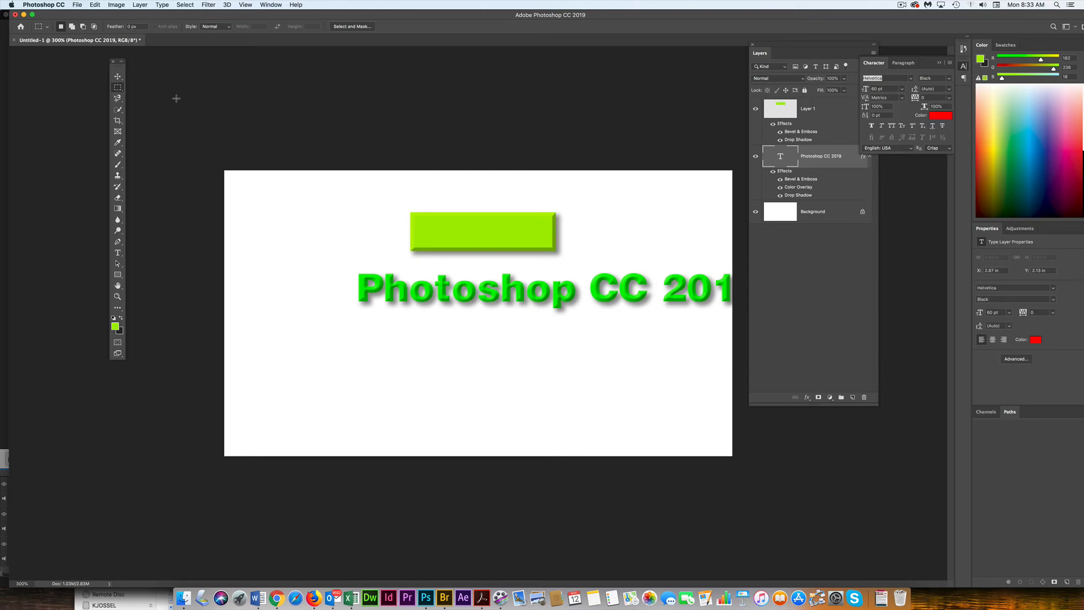
- Move the text lower on the canvas and change its Color Overlay colour to orange
key("v")
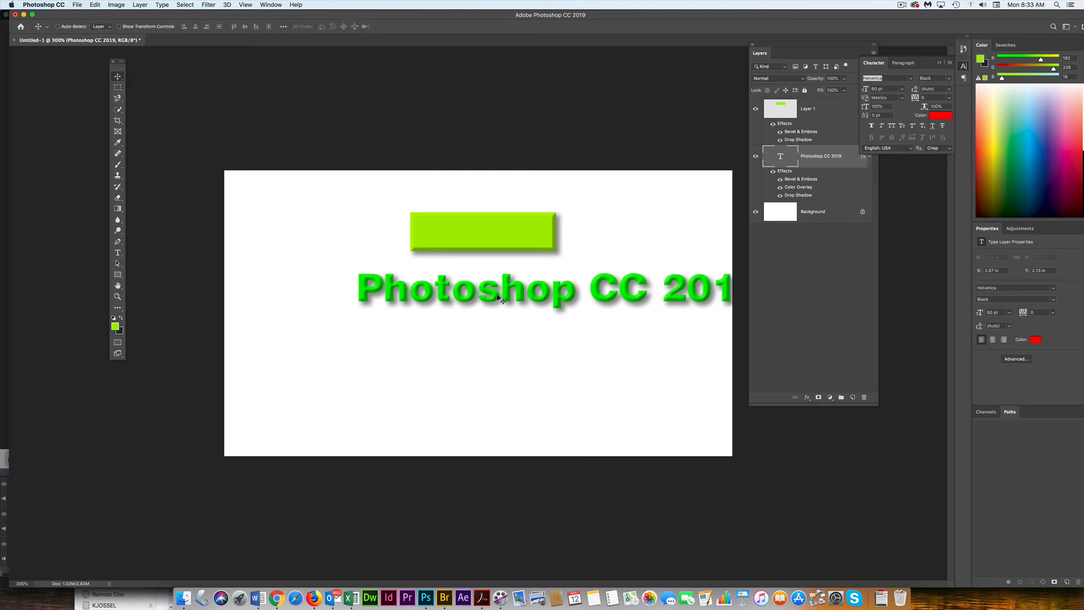
left_click_drag(502, 300, 431, 353)
double_click(791, 188)
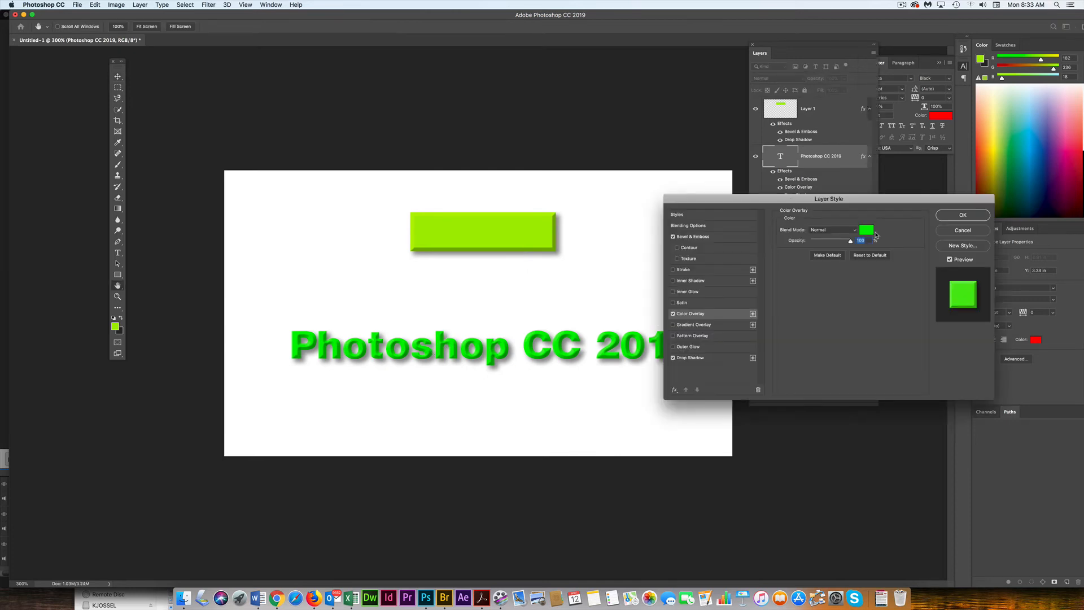
left_click(867, 233)
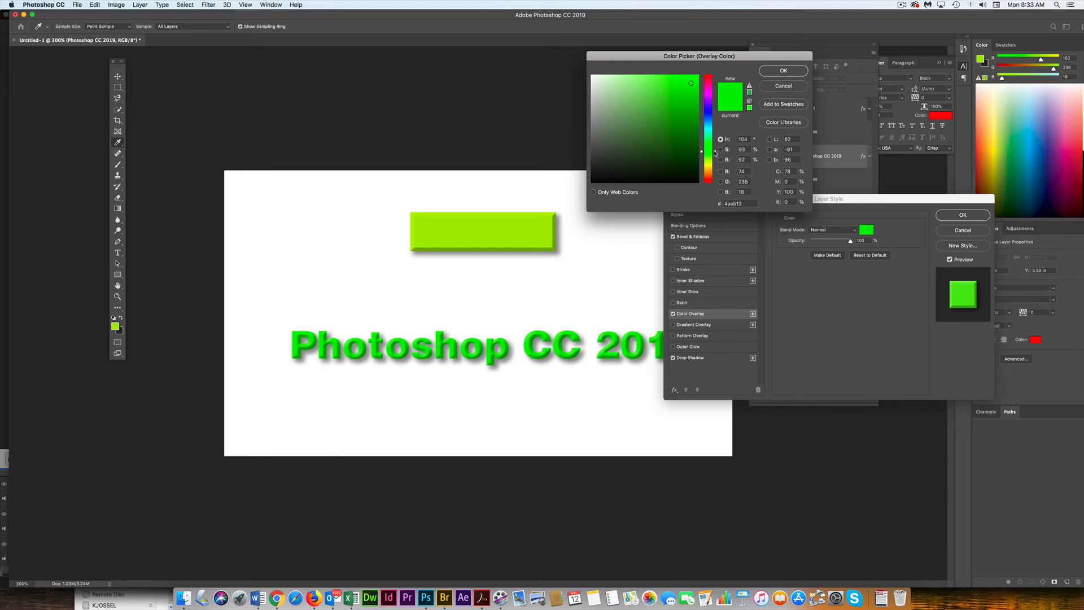
left_click_drag(715, 151, 713, 172)
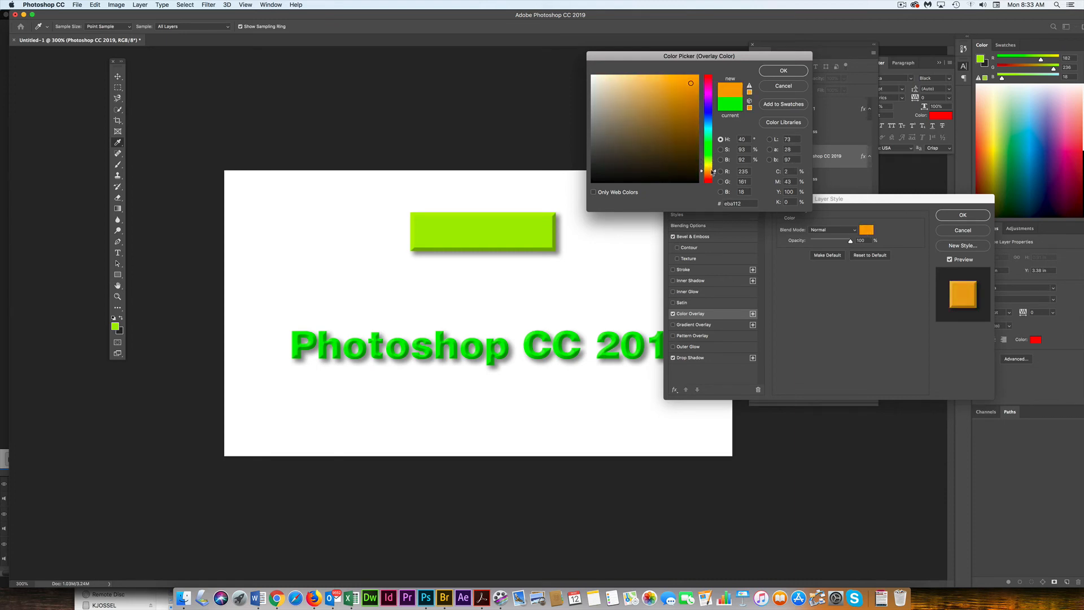
left_click(783, 70)
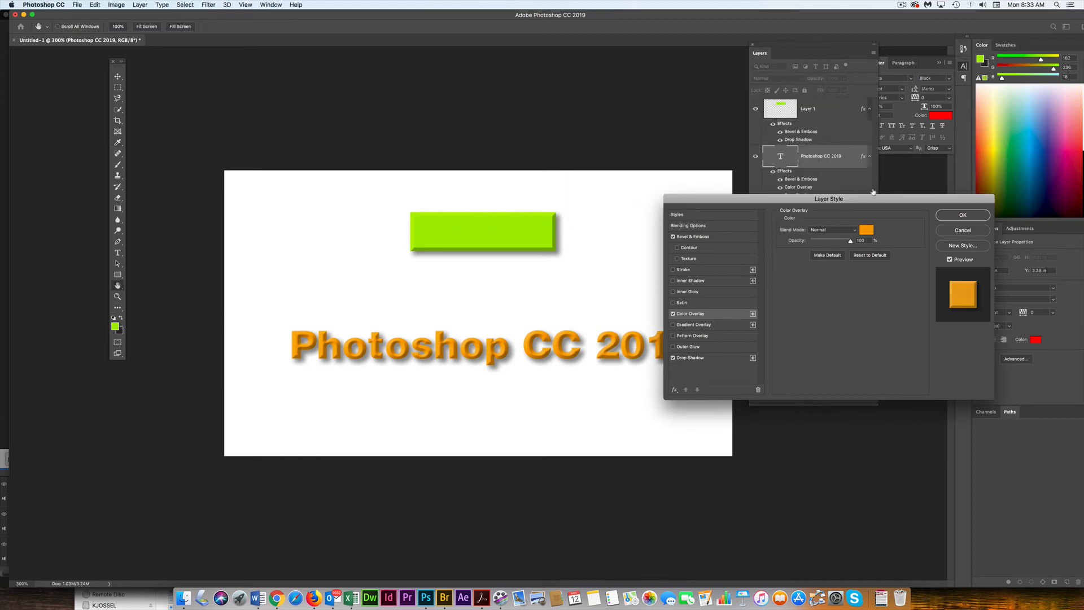
left_click(963, 216)
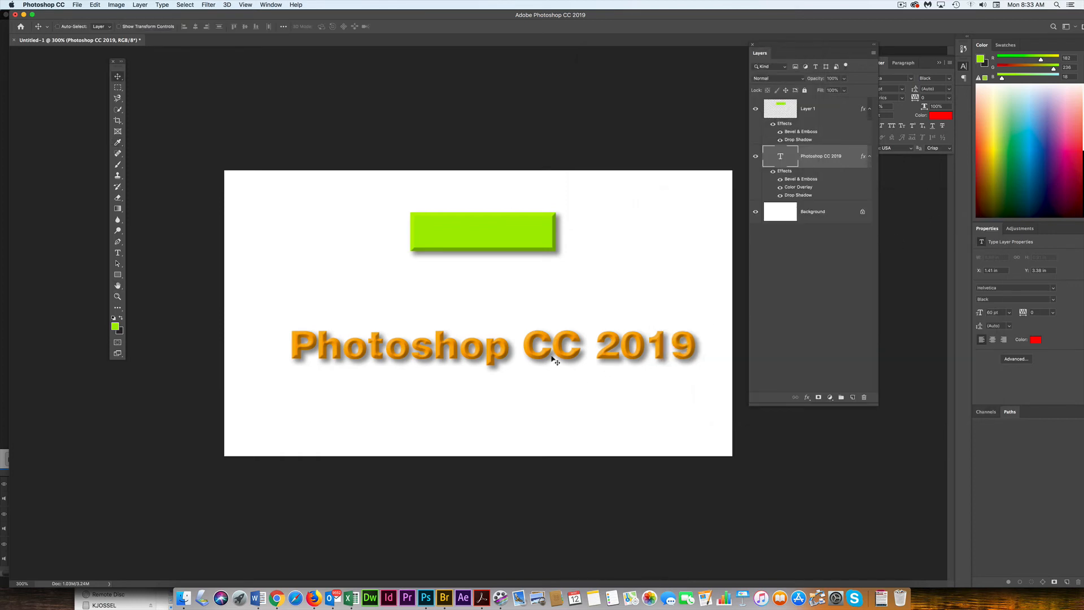
- Move the text up slightly so it sits below the rectangle
left_click_drag(553, 359, 533, 316)
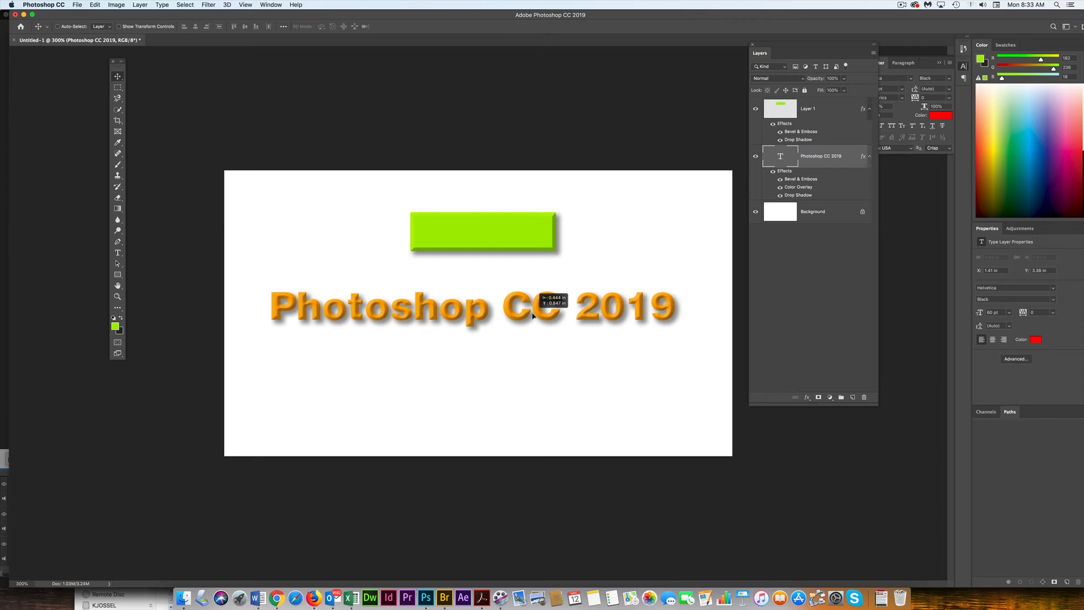
left_click_drag(533, 316, 533, 316)
- Start saving the document and browse to the Images folder inside ADG-Workshops > Screenflow Tutorials
left_click(77, 5)
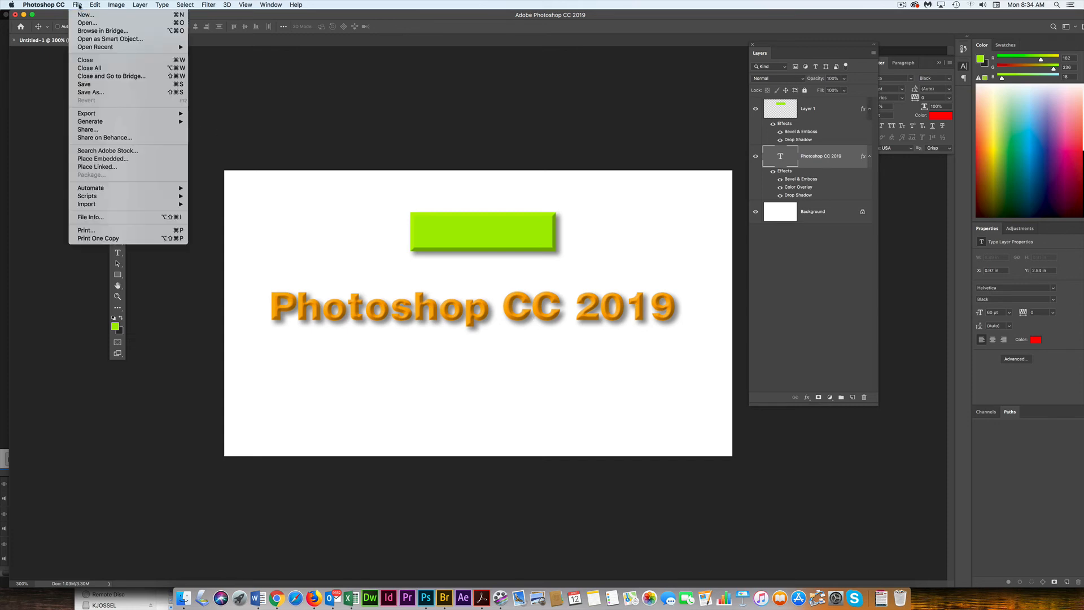
left_click(108, 92)
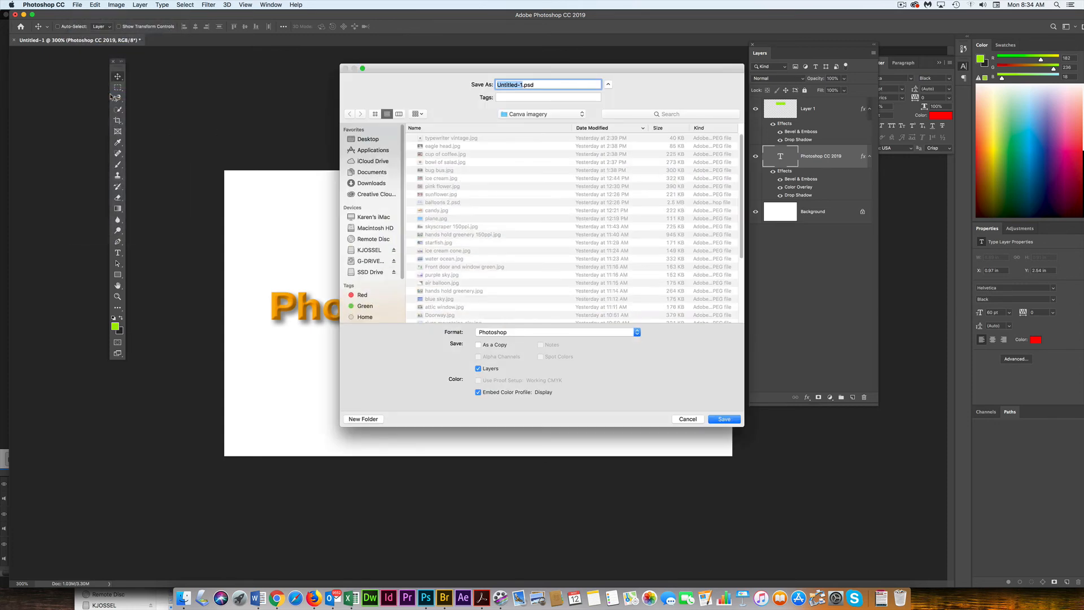
left_click(525, 115)
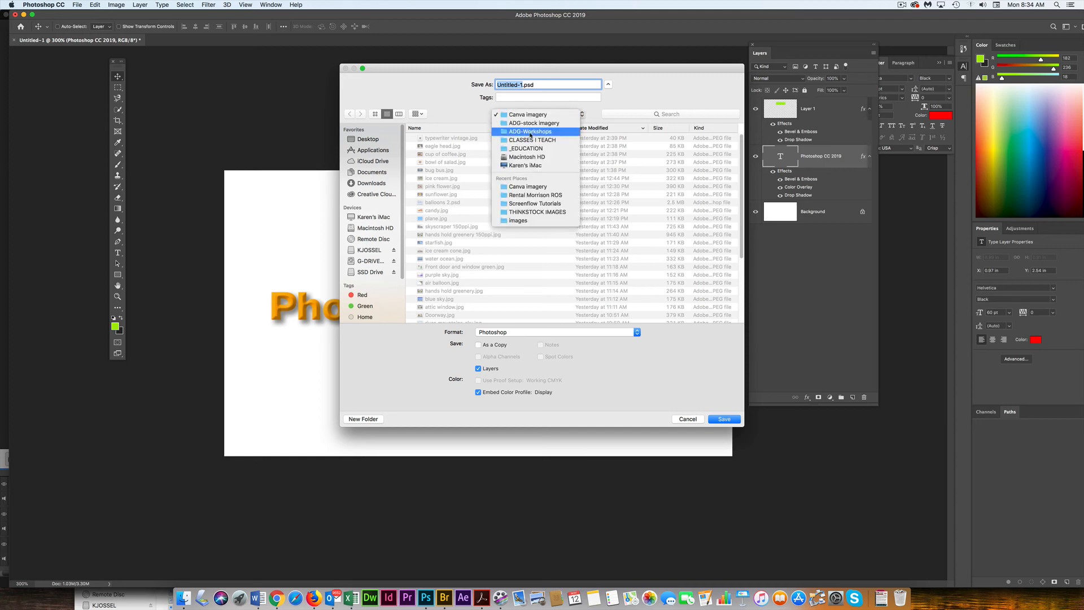
left_click(530, 132)
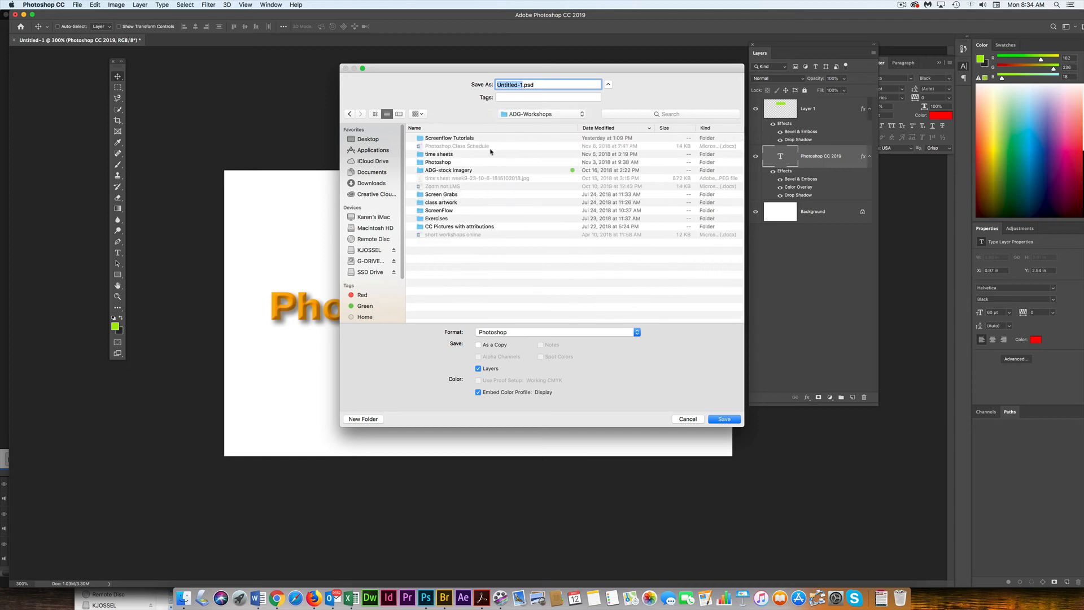
left_click(467, 139)
double_click(467, 140)
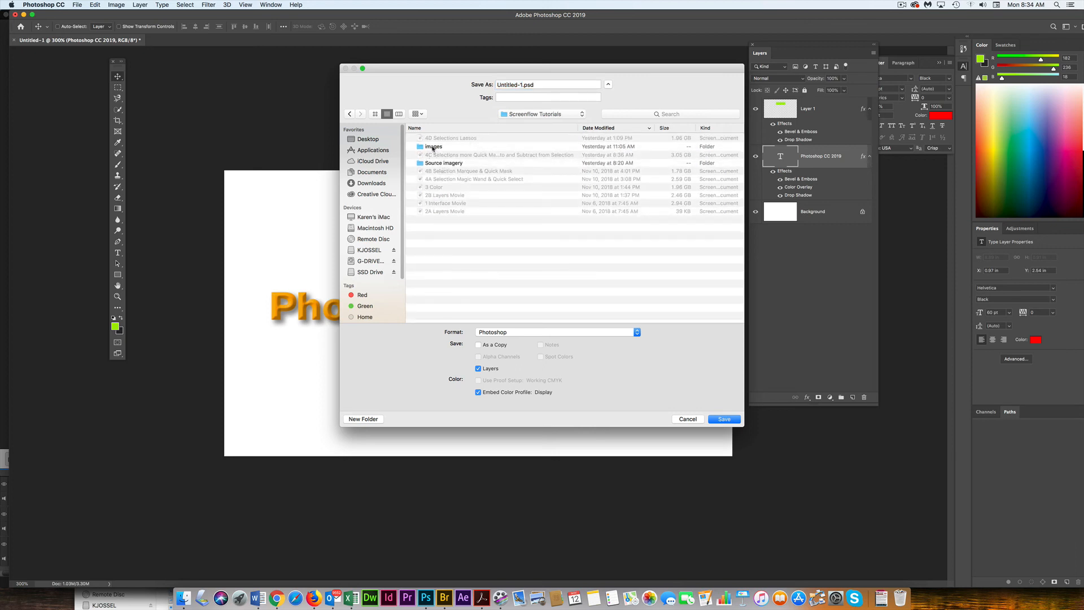
double_click(431, 148)
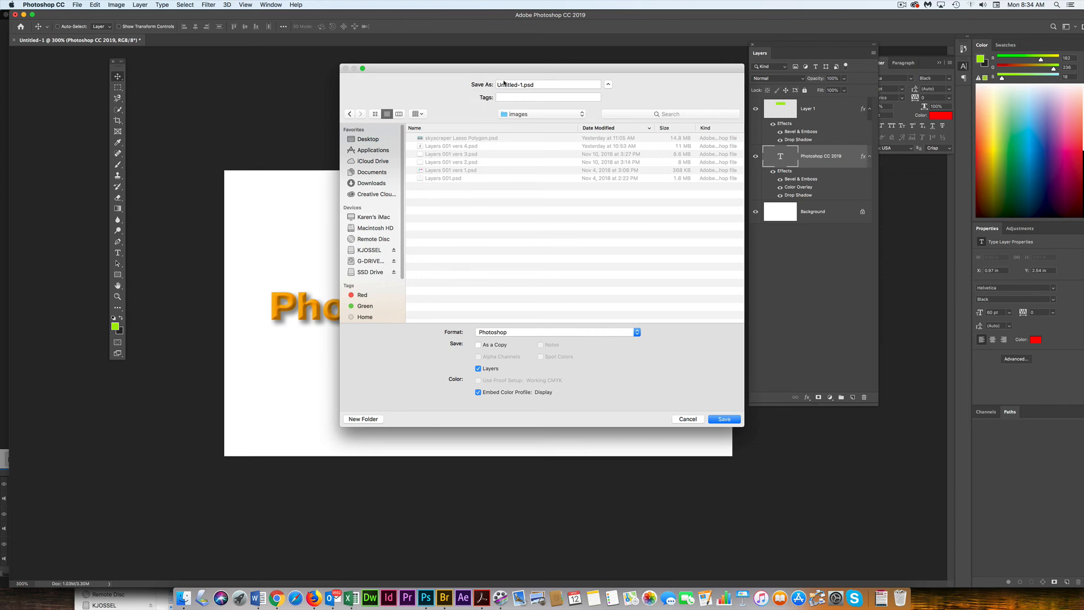
- Name the file Layer Styles 001 vers1 and save it as a Photoshop document
left_click(523, 84)
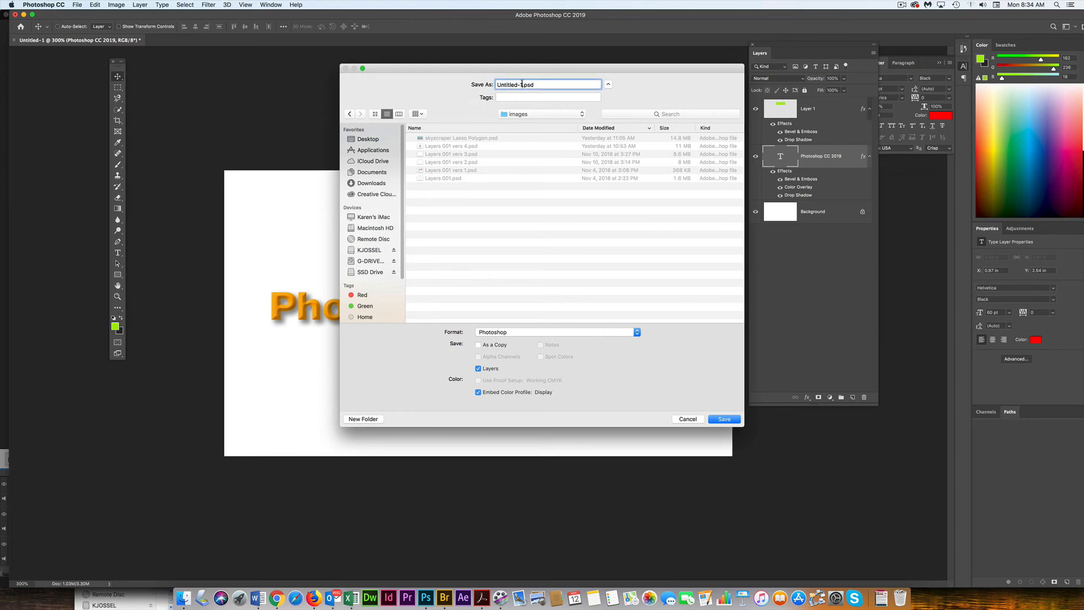
left_click_drag(522, 84, 482, 81)
type("Lay")
type("Styles 001 vers1")
left_click(725, 419)
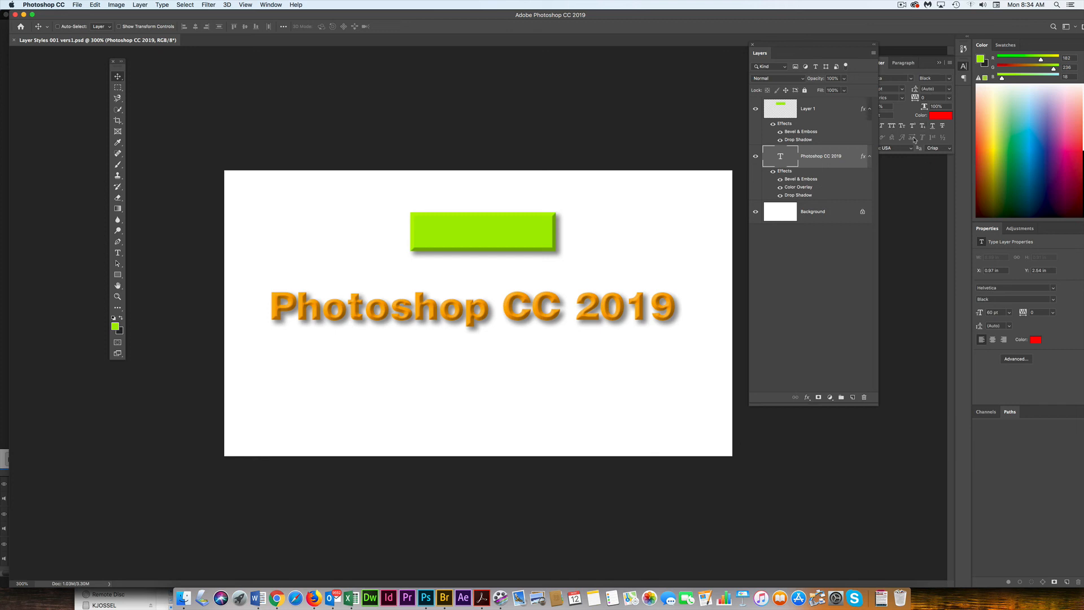
left_click(903, 5)
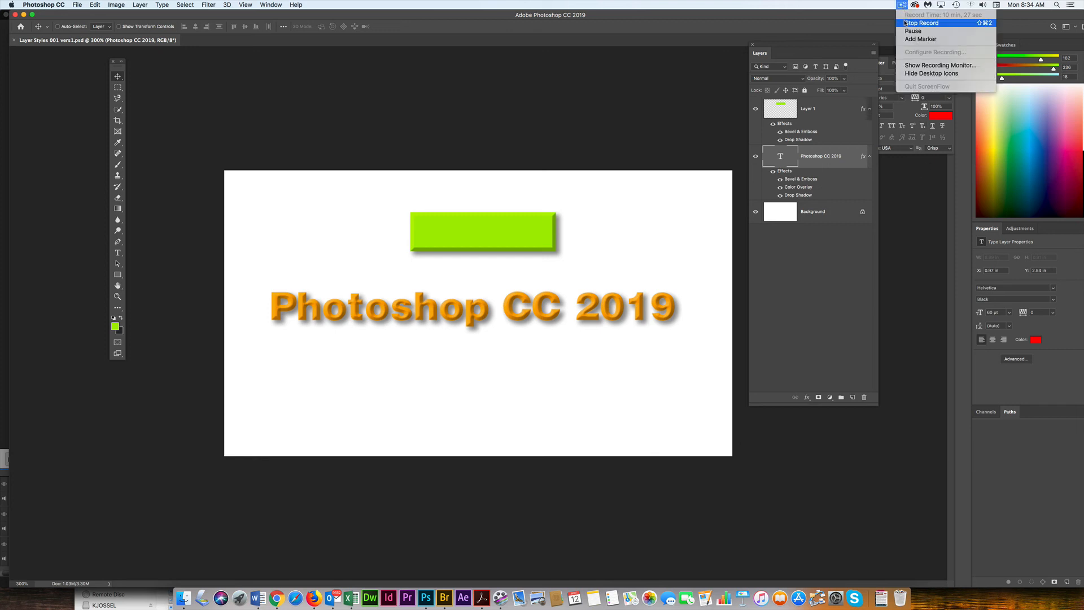